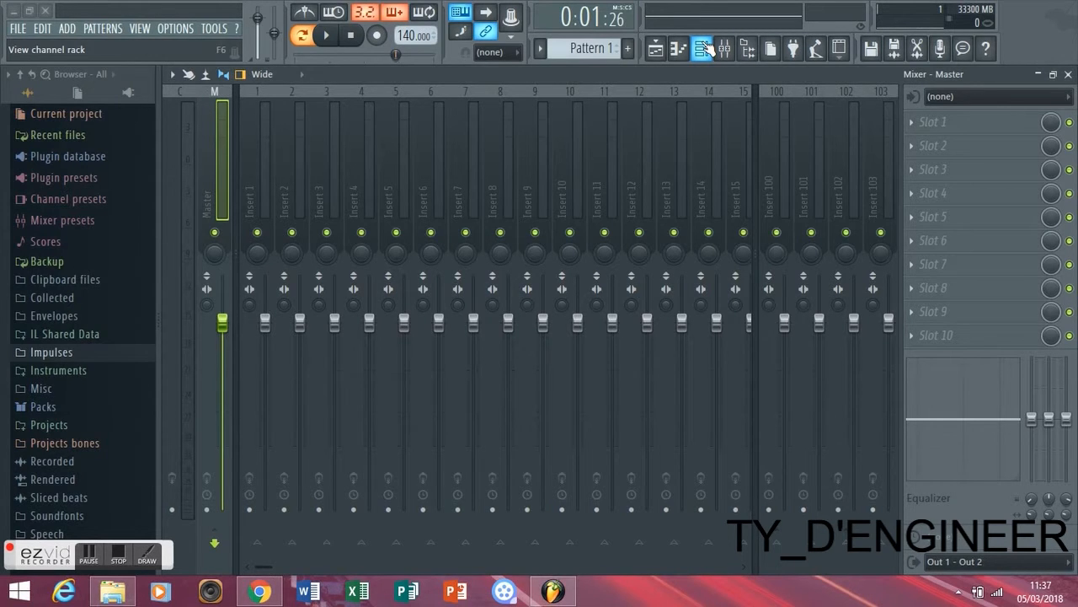
Show the channel rack and audition the 808 Carbon, 808 Alkaline and 808 Chiasm channels one after another.
click(704, 48)
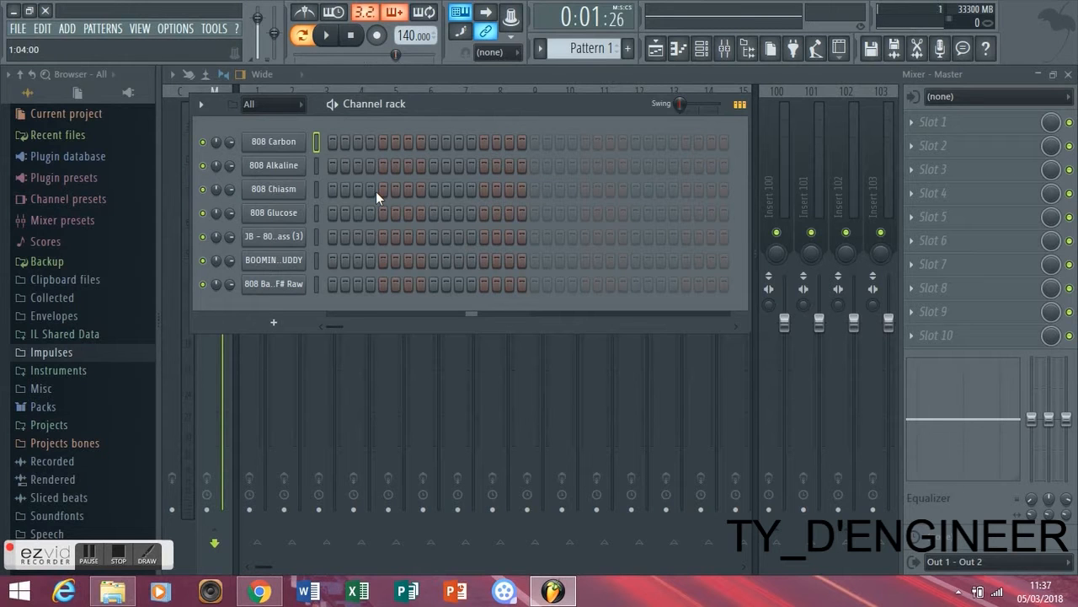
key(q)
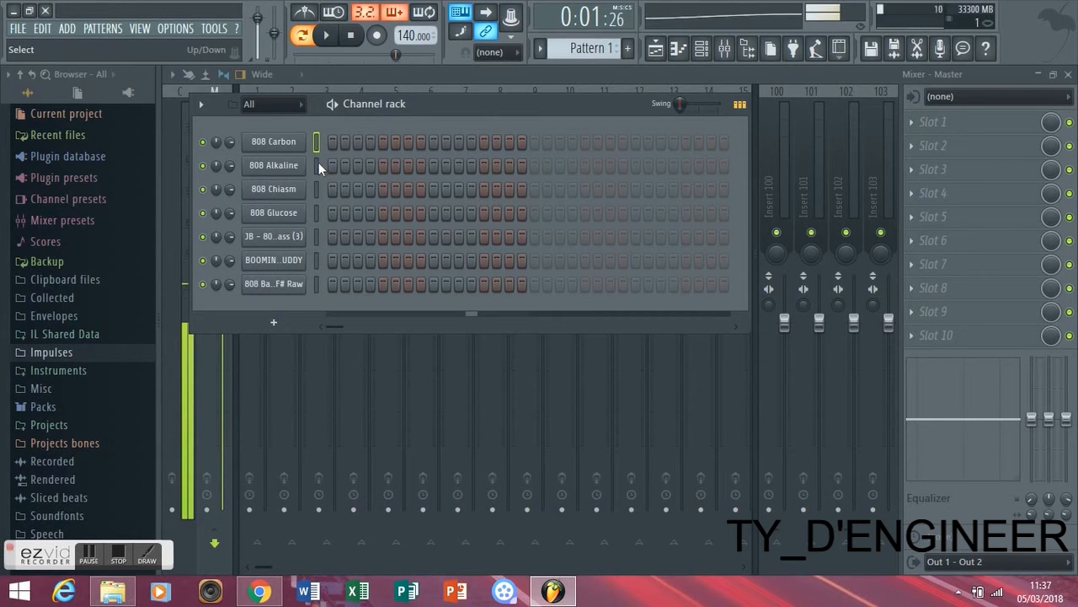
click(318, 165)
click(316, 188)
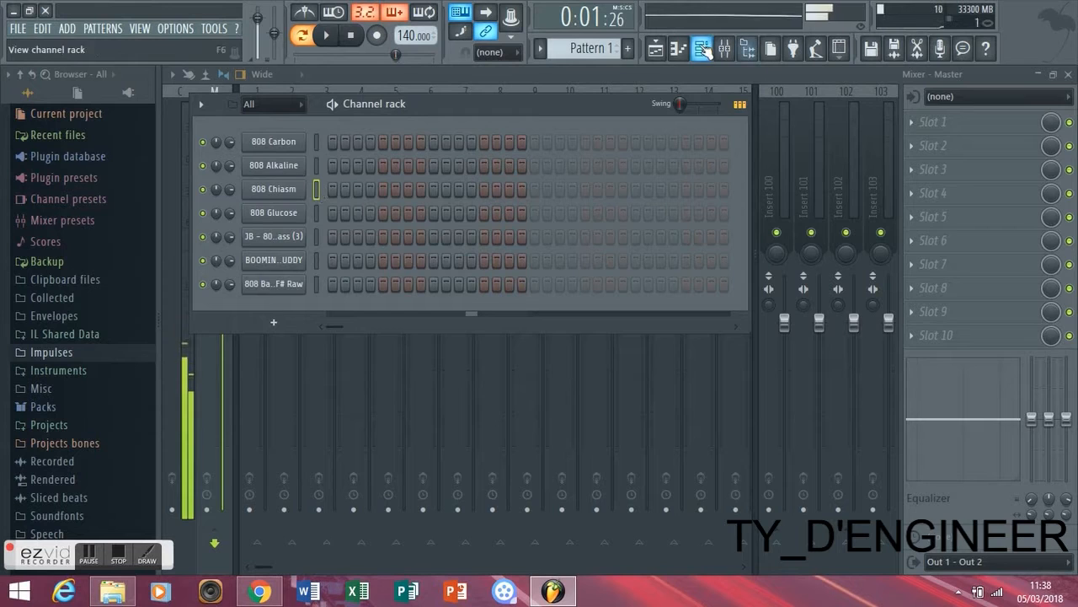
Open the piano roll for 808 Chiasm and audition the C7 key in the higher octaves.
click(678, 48)
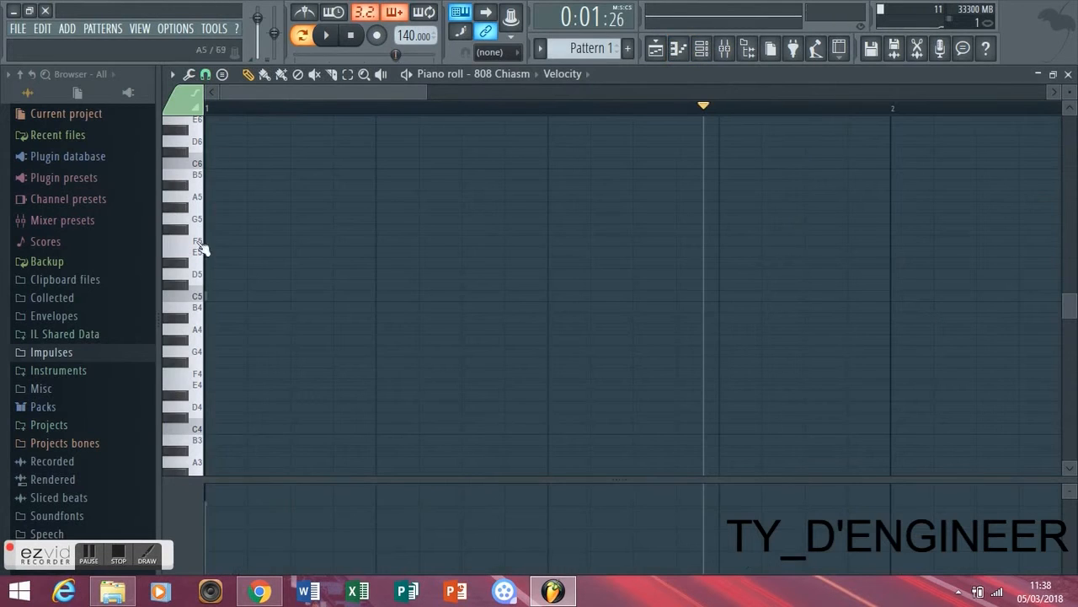
drag(1071, 308, 1071, 252)
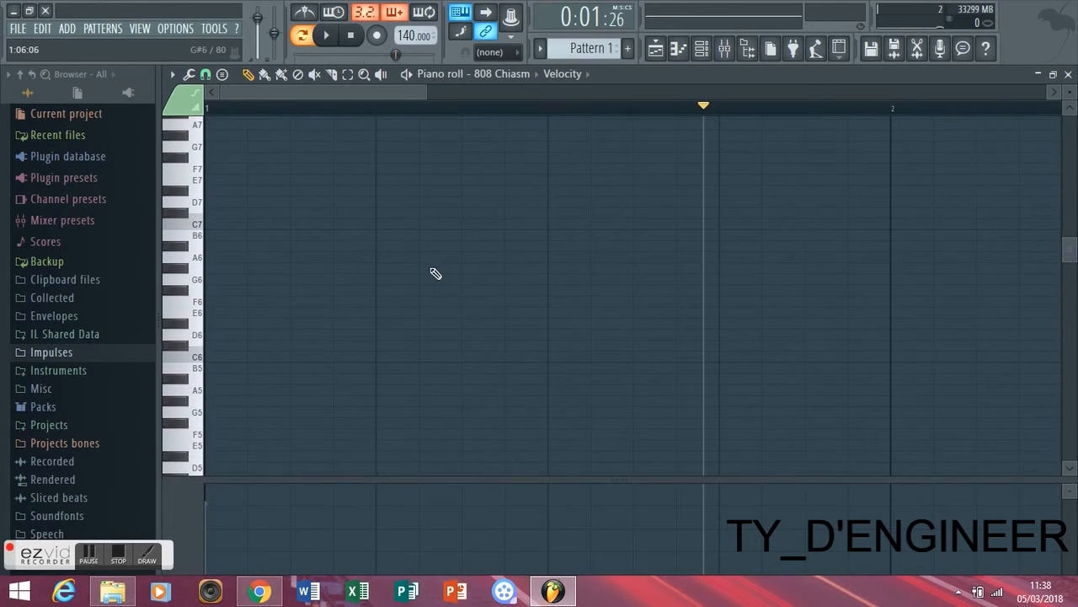
click(200, 229)
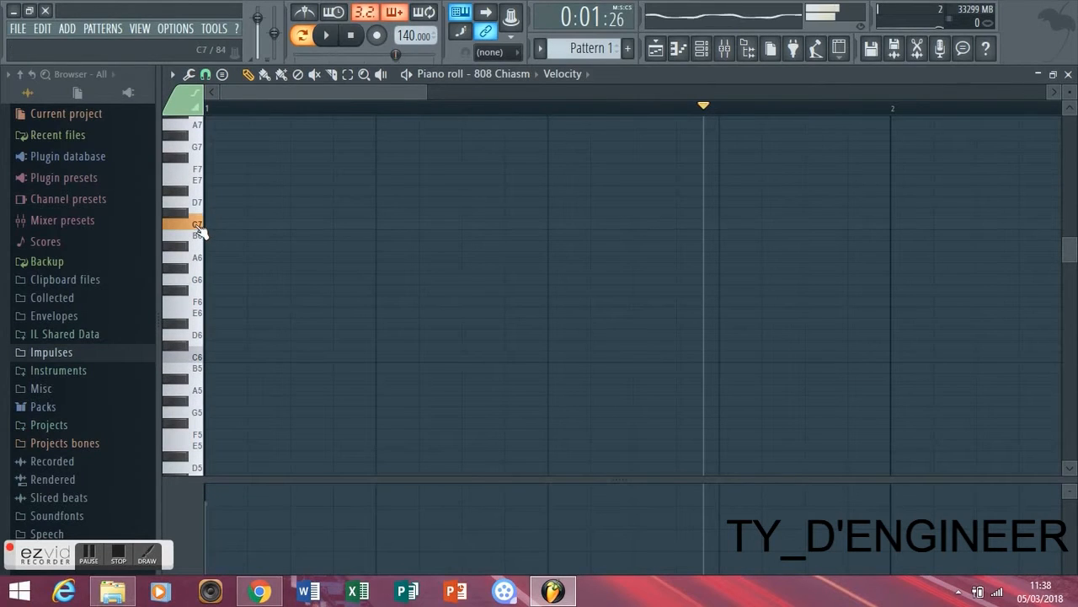
Switch the piano roll to the 808 Carbon channel and audition its C5 key.
click(509, 74)
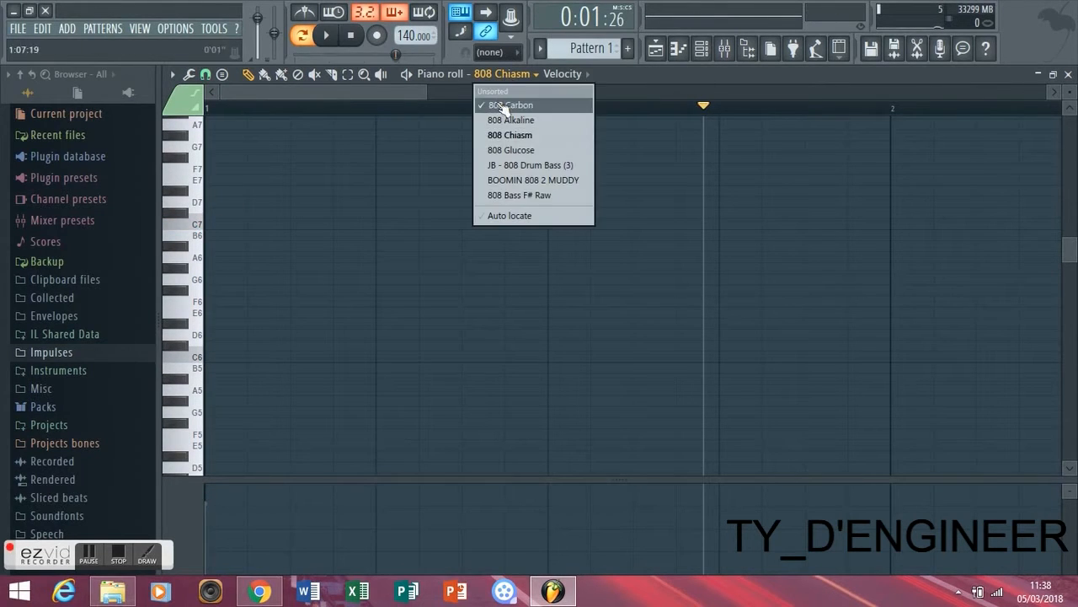
click(506, 104)
click(501, 75)
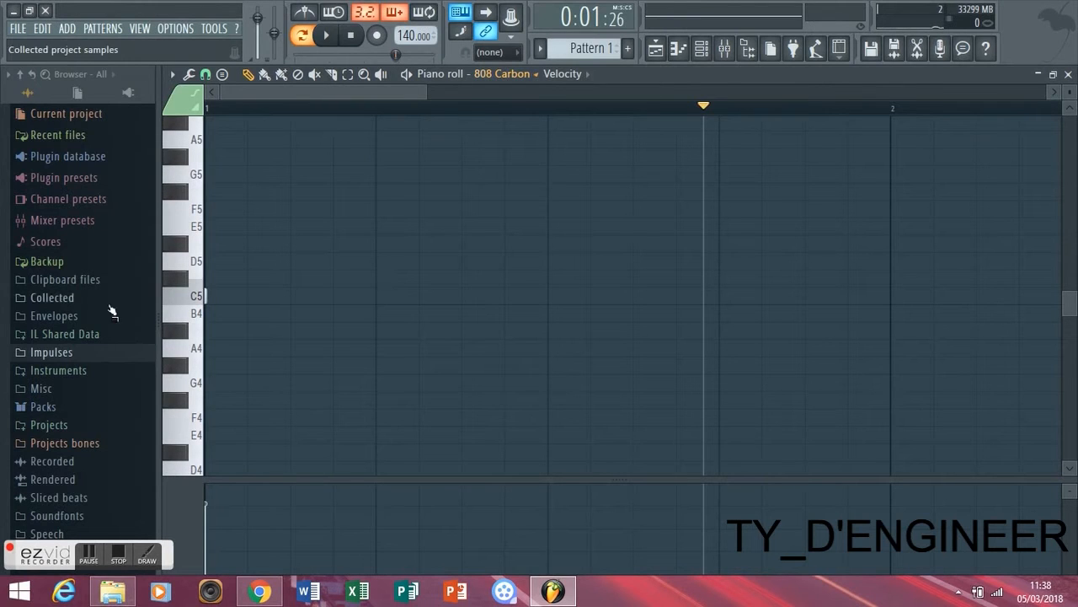
click(194, 295)
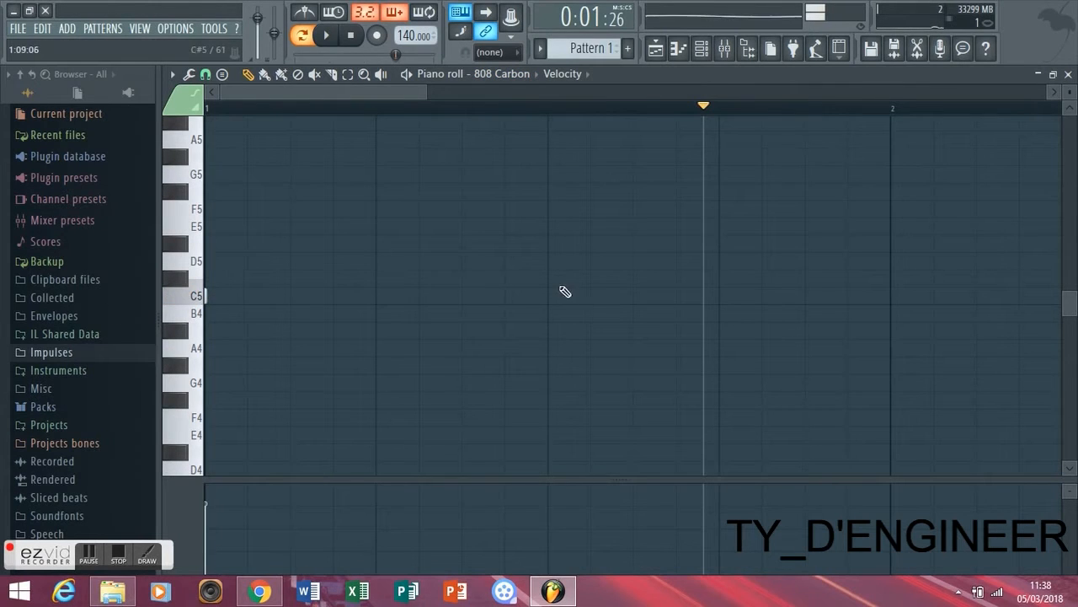
Target 808 Alkaline, 808 Chiasm and 808 Glucose in turn in the piano roll to compare their sound at C5.
click(508, 75)
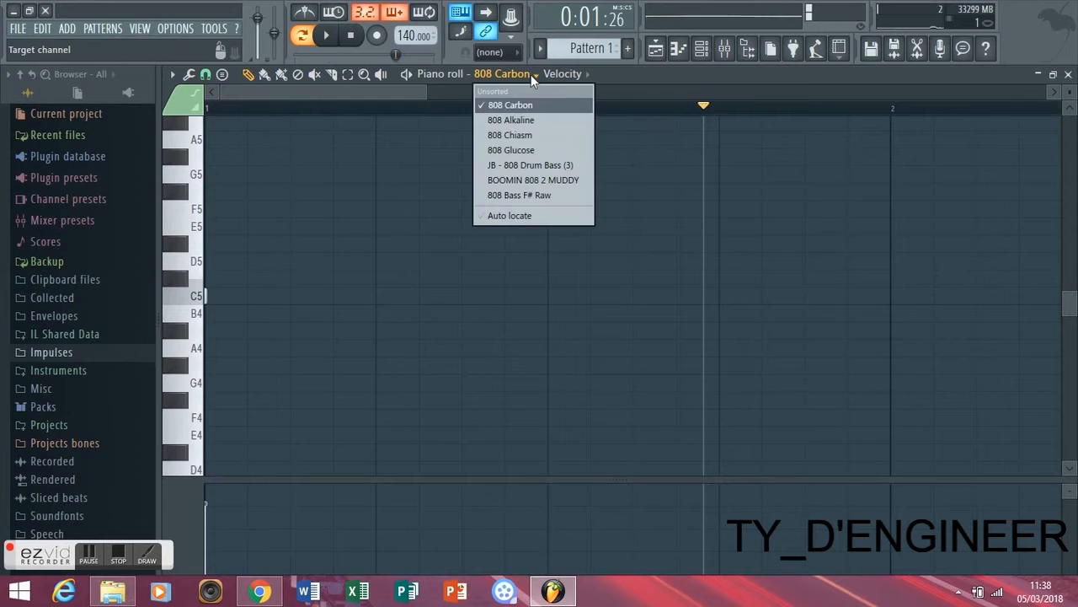
click(505, 117)
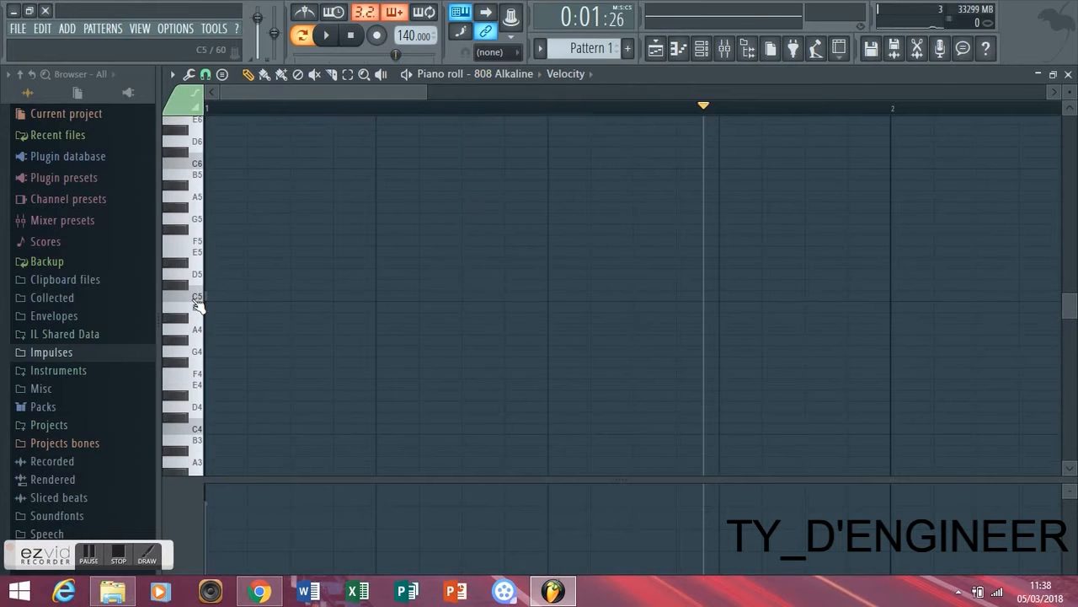
click(499, 75)
click(508, 136)
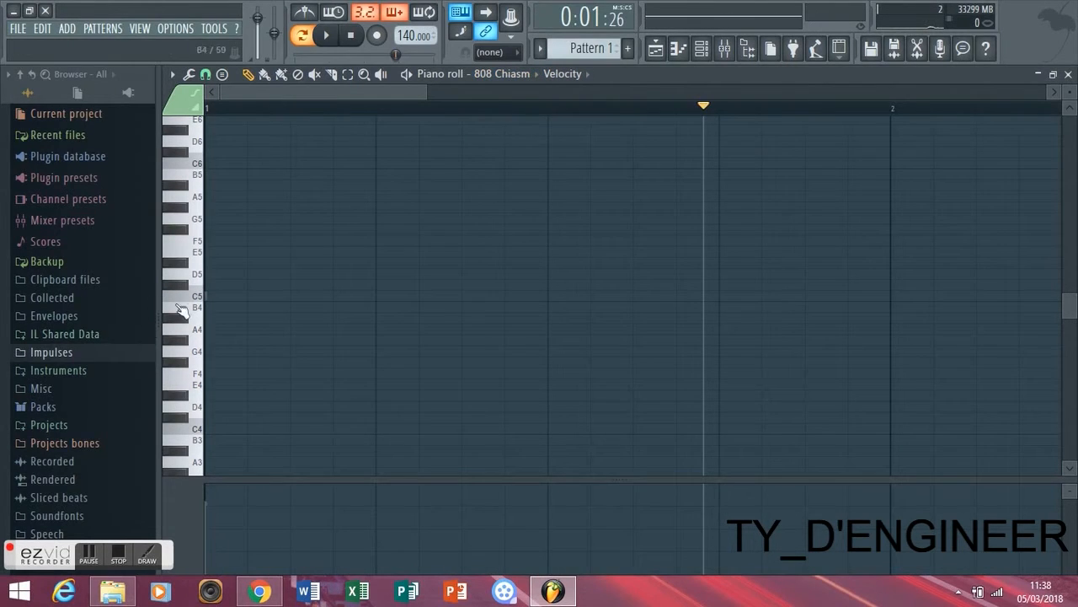
click(524, 75)
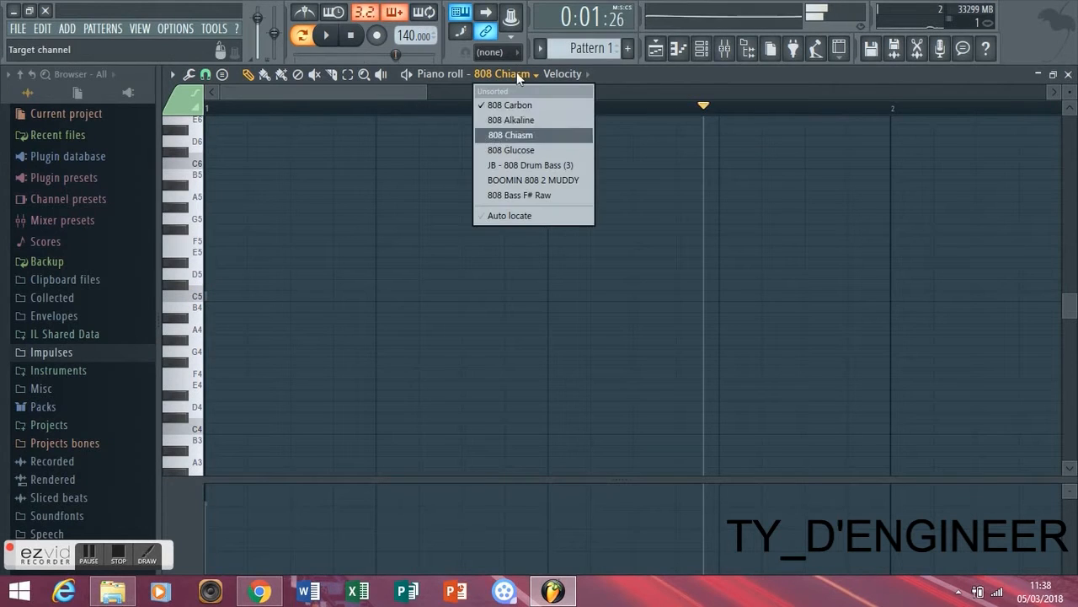
click(519, 154)
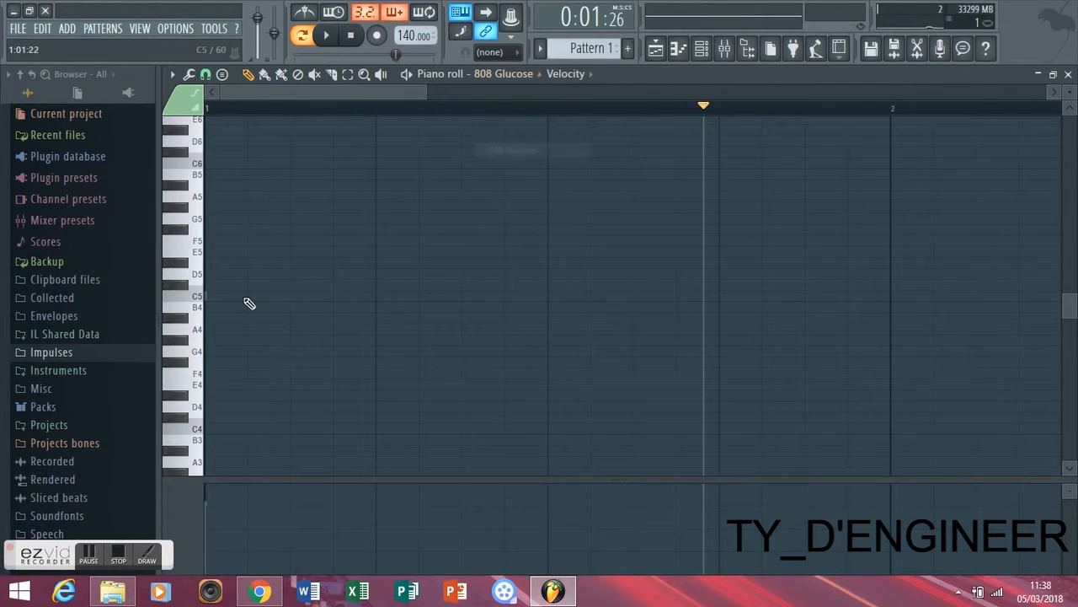
Audition JB - 808 Drum Bass (3), BOOMIN 808 2 MUDDY and 808 Bass F# Raw around C5, and reset the playhead to the start.
click(518, 75)
click(539, 165)
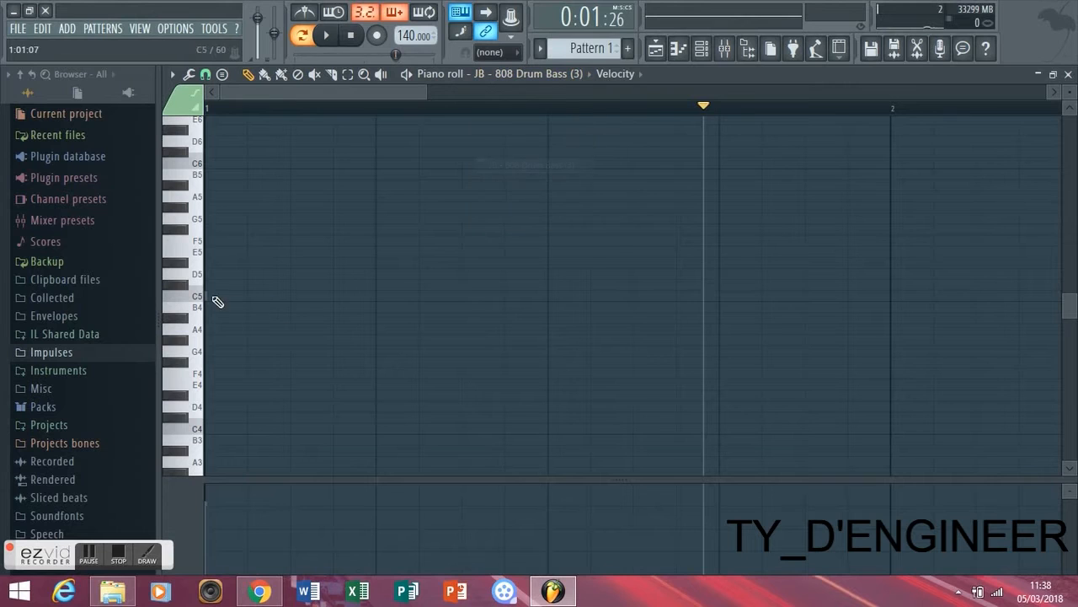
click(547, 73)
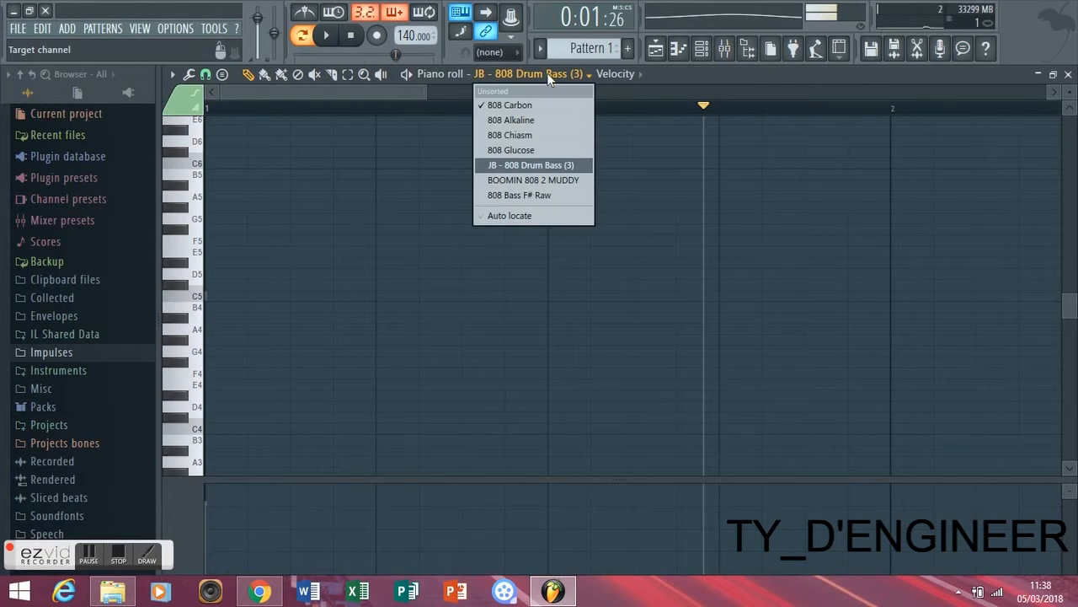
click(526, 177)
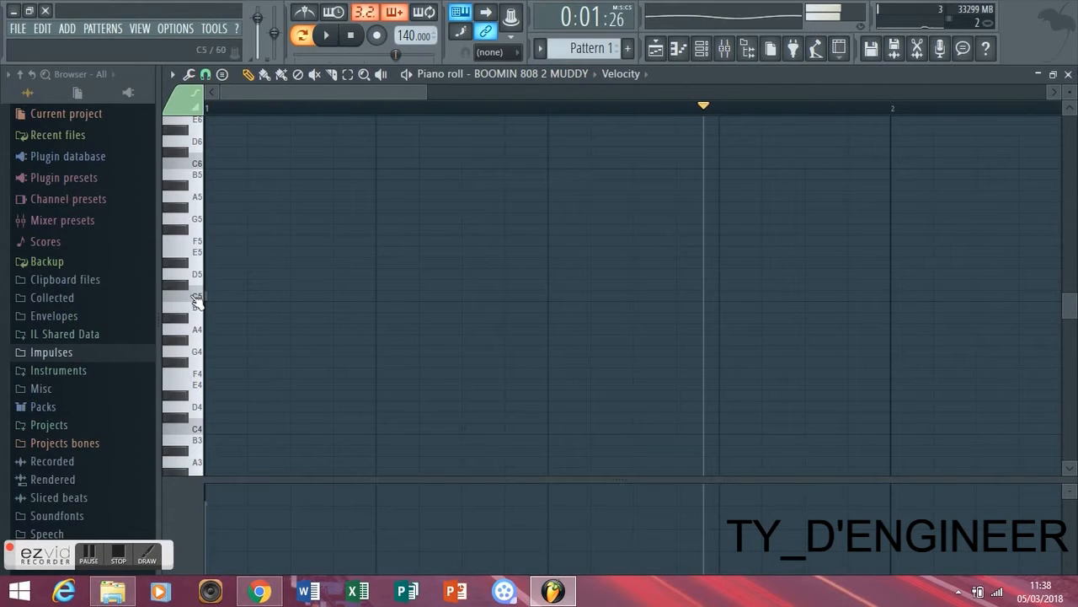
click(539, 73)
click(519, 195)
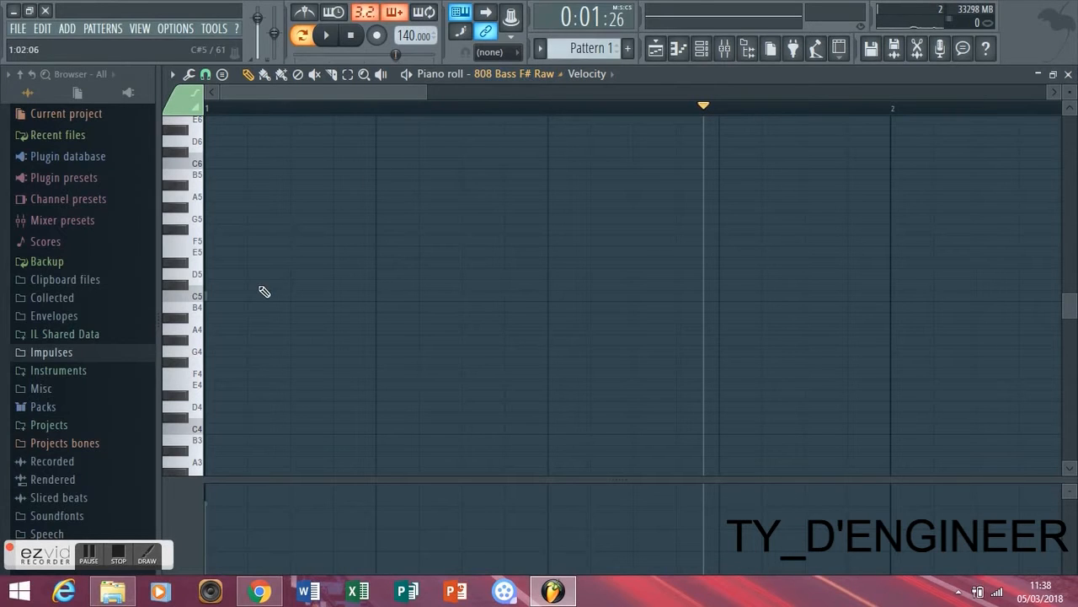
click(197, 305)
click(196, 305)
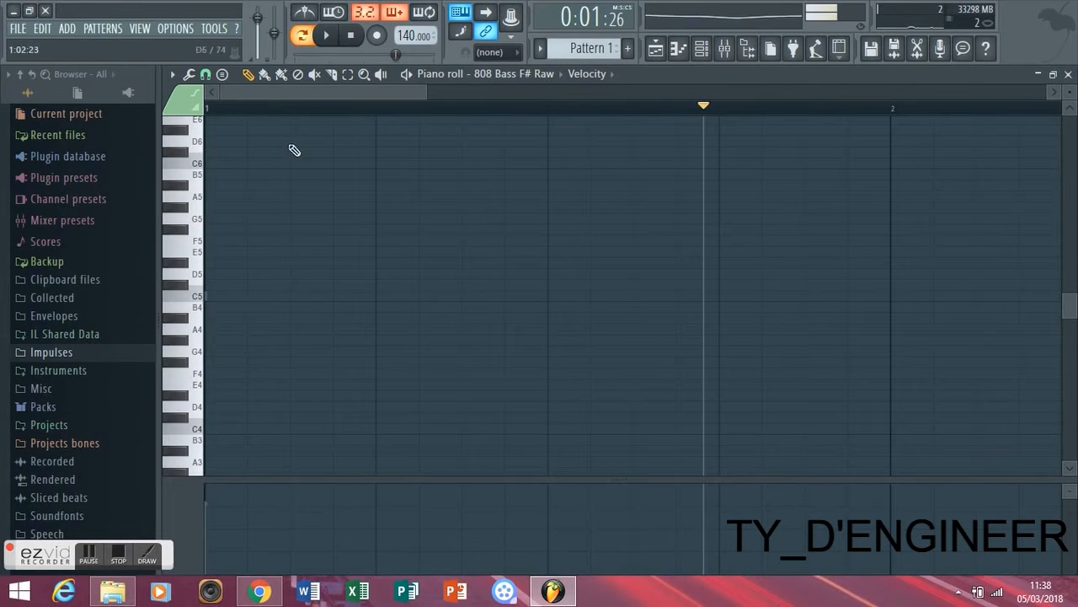
click(353, 36)
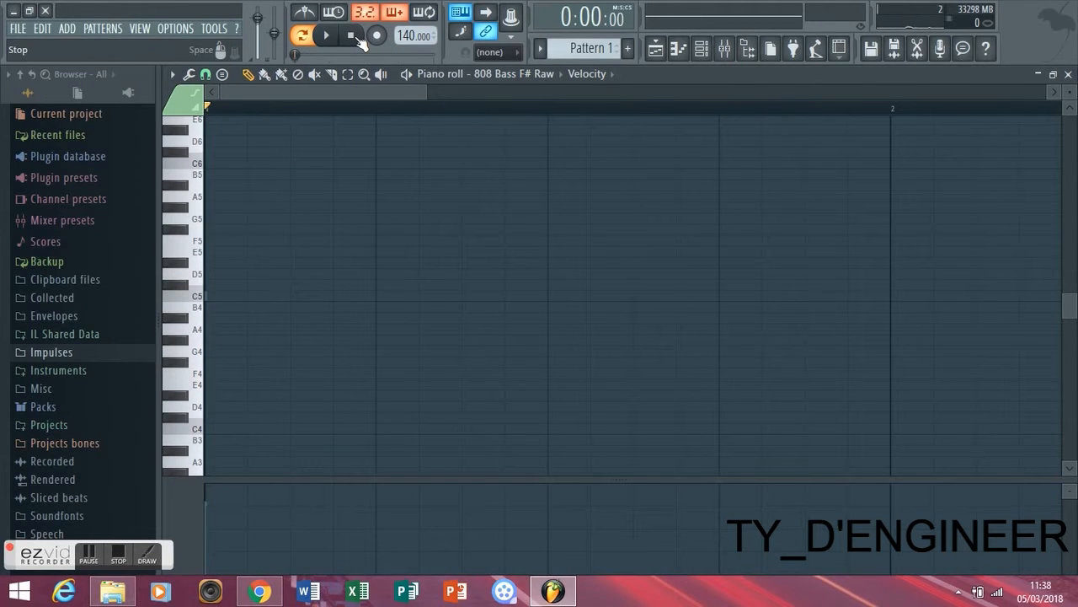
Add hits on steps 1 and 7 of the 808 Carbon channel and show them in its piano roll.
click(701, 48)
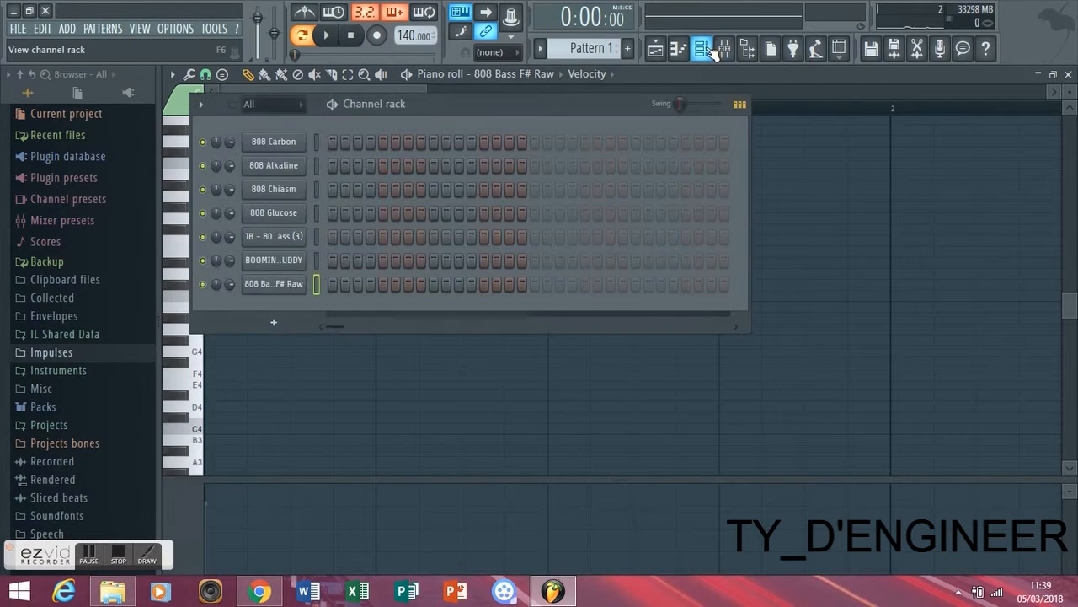
click(332, 143)
click(408, 144)
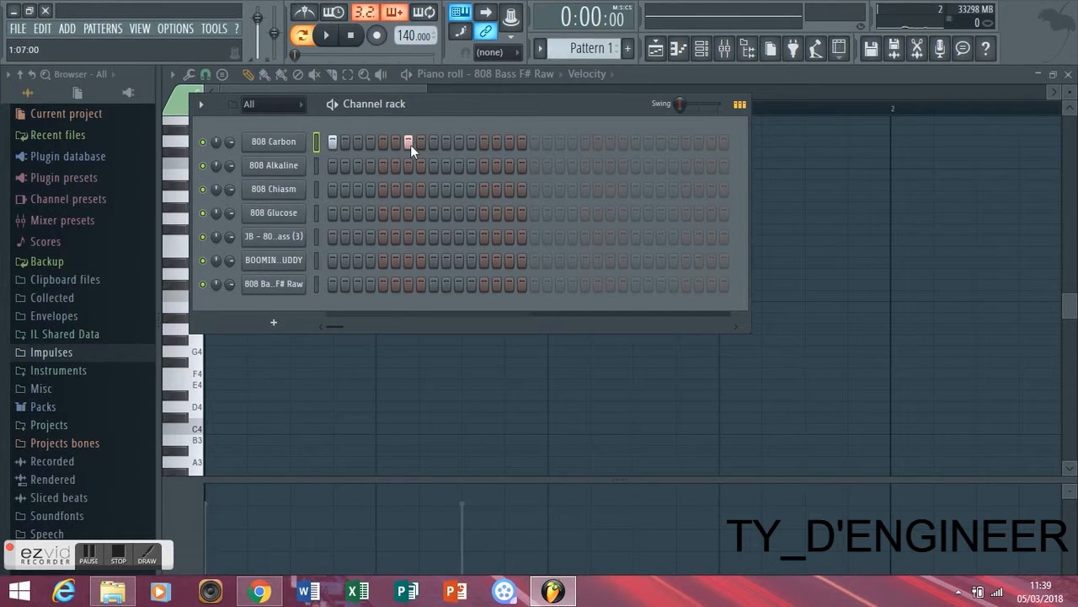
click(514, 78)
click(522, 105)
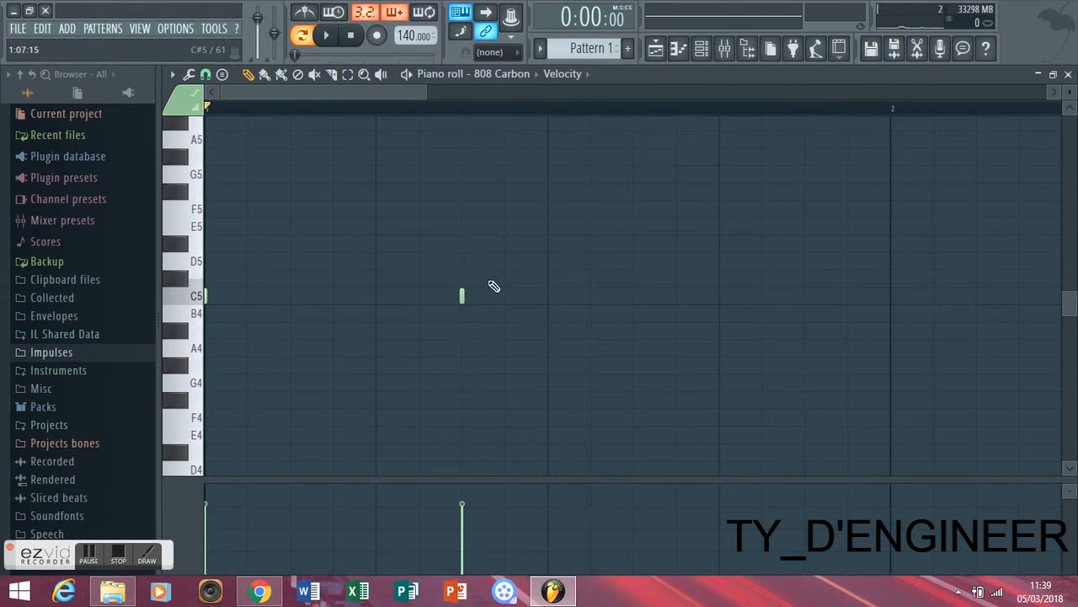
Delete both C5 notes from the 808 Carbon piano roll and close it.
right_click(461, 296)
right_click(206, 296)
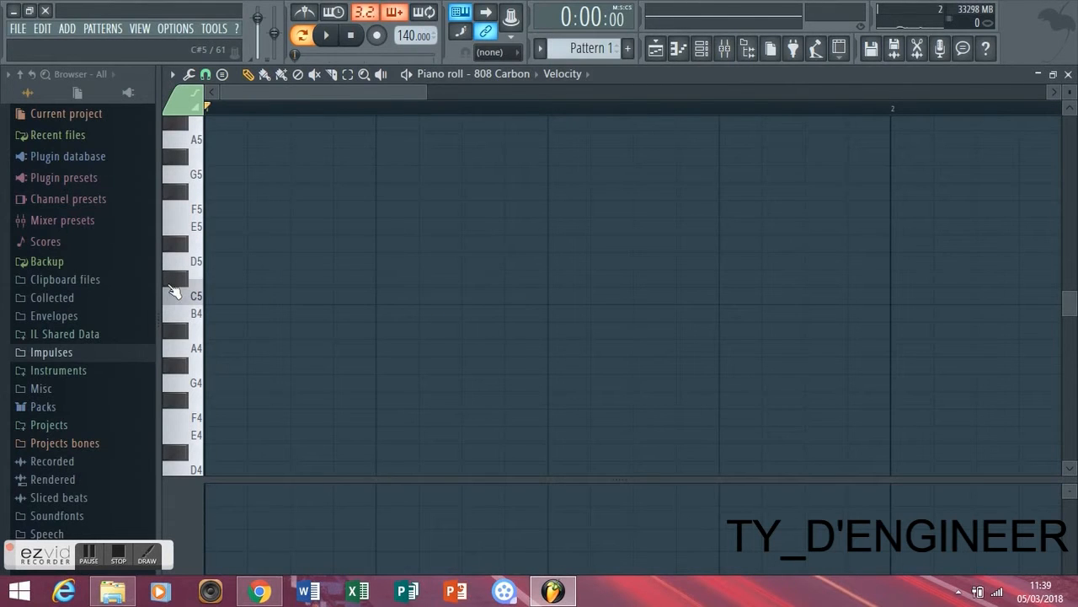
click(1068, 74)
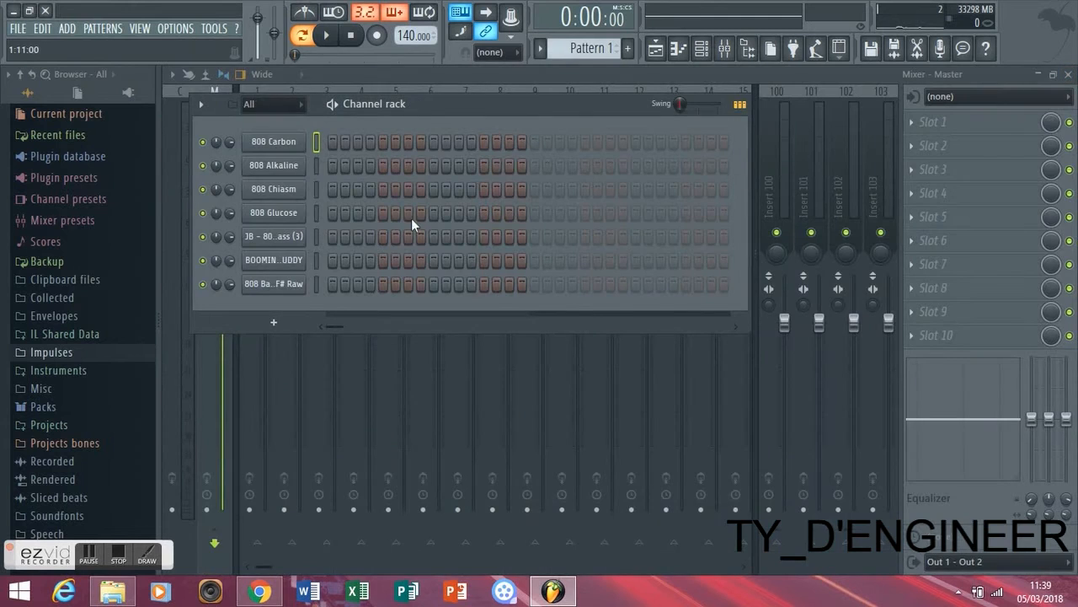
Open the 808 Bass F# Raw channel's sampler settings and load its waveform into Edison for editing.
click(304, 287)
drag(420, 245, 442, 122)
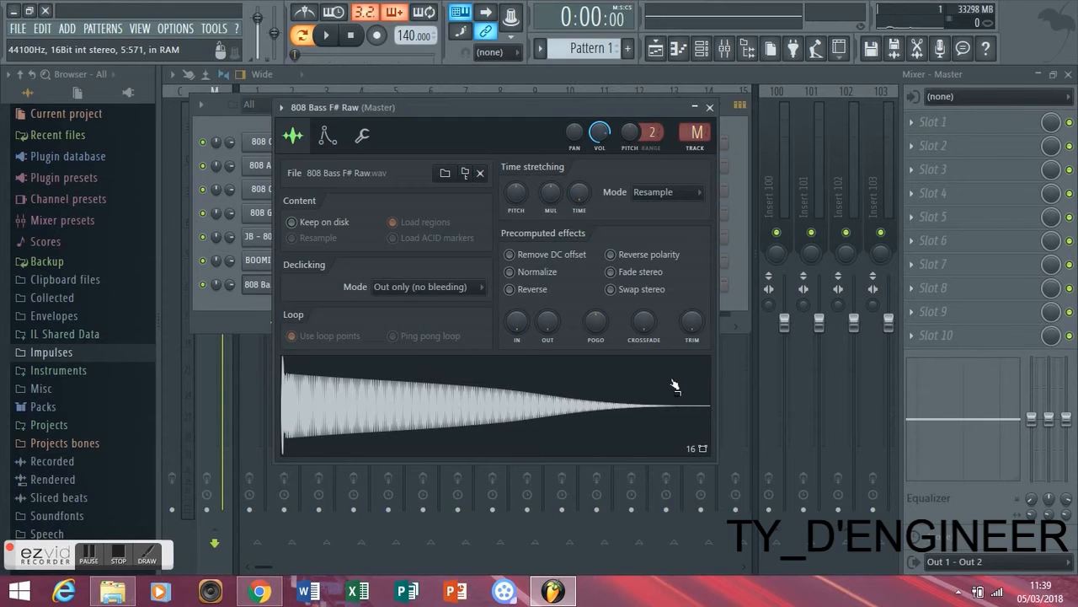
right_click(431, 426)
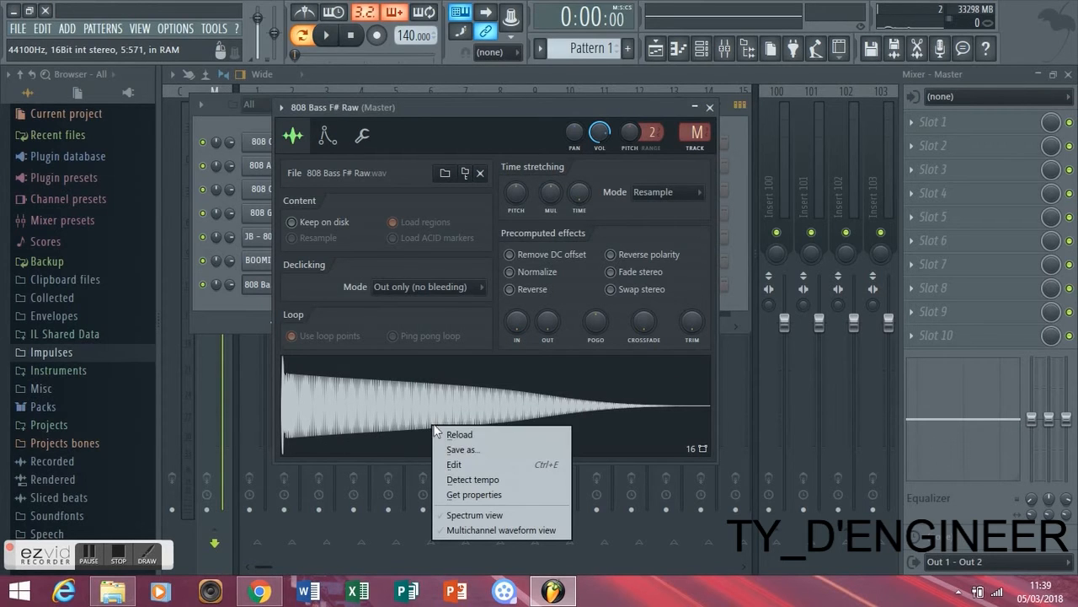
click(481, 470)
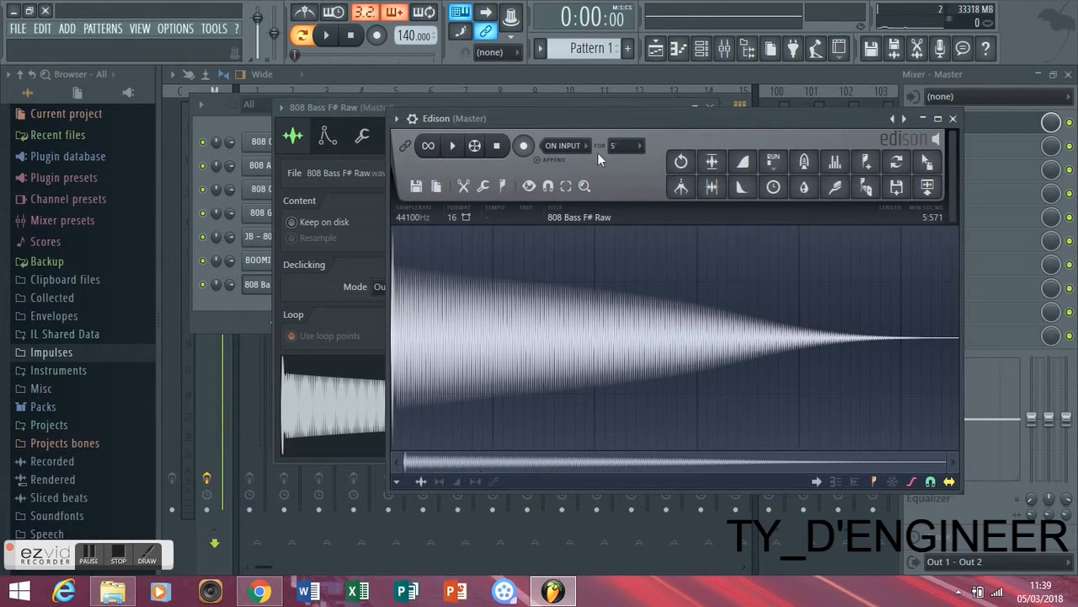
drag(608, 118, 495, 108)
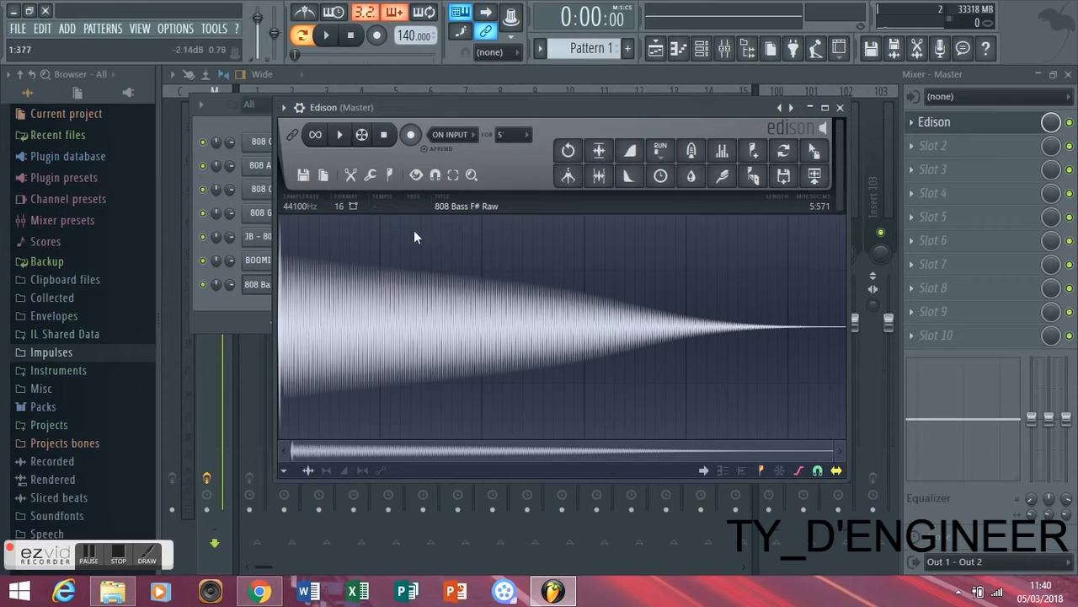
Detect the pitch regions of the 808 Bass F# Raw sample in Edison and compare the detected note with the sample's file name.
click(389, 174)
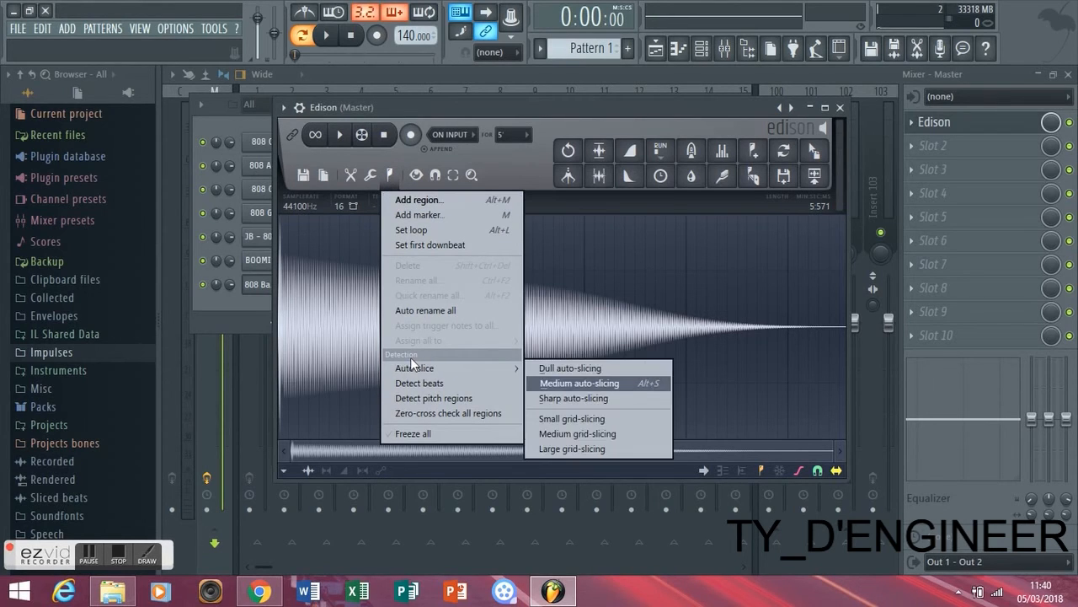
click(460, 399)
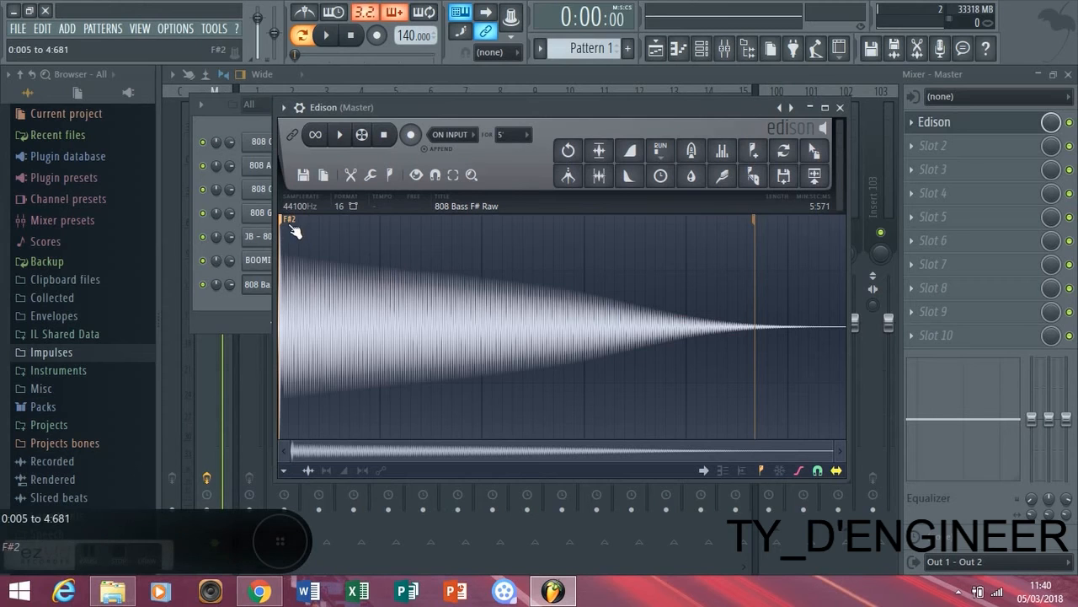
drag(408, 110, 469, 108)
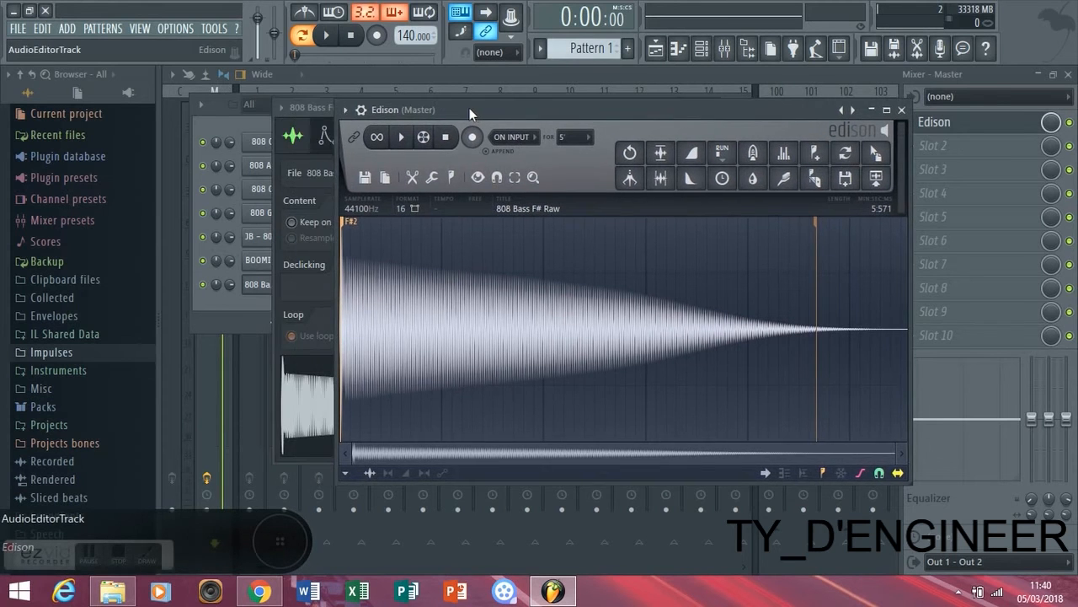
drag(312, 111, 199, 120)
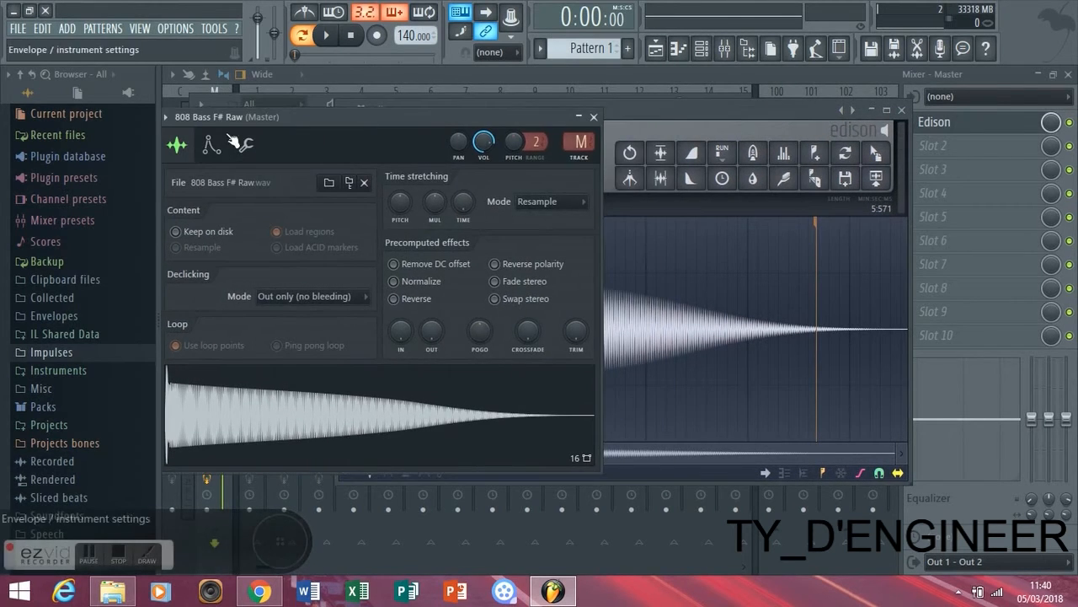
click(636, 110)
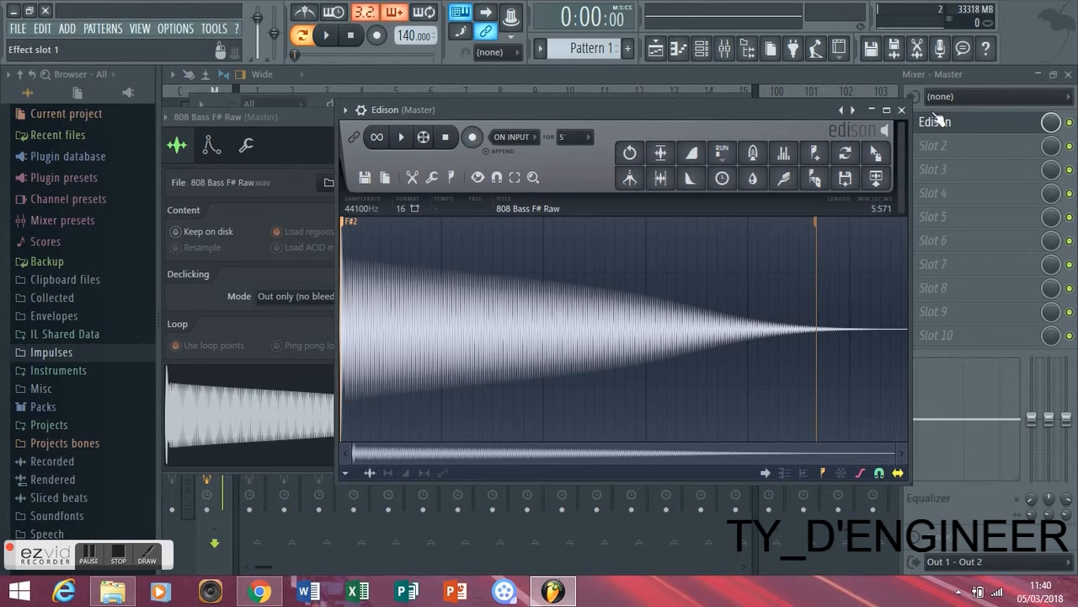
click(901, 111)
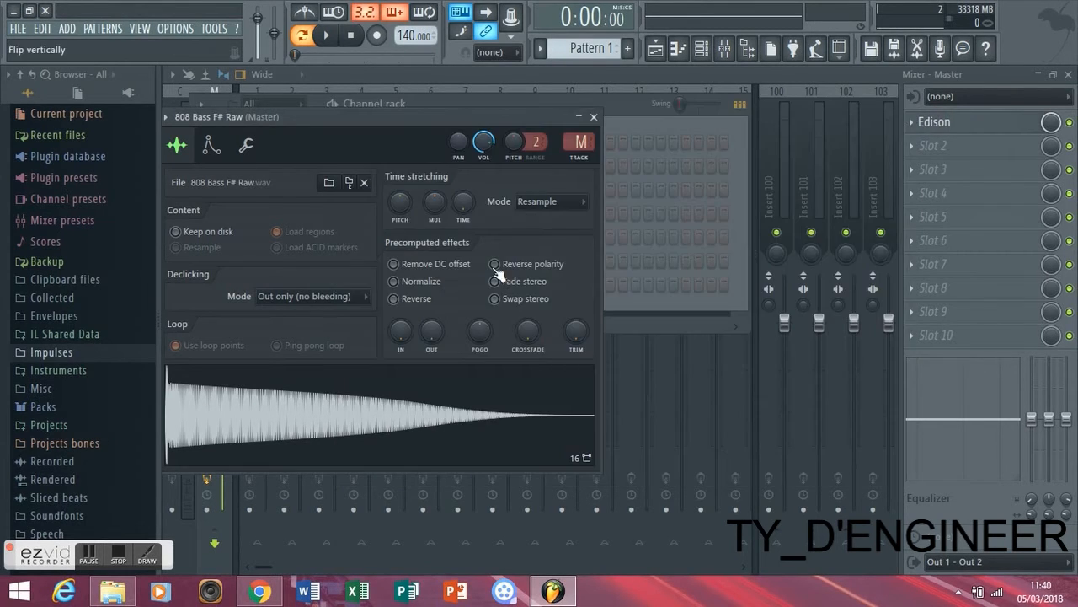
Show the miscellaneous settings of the 808 Bass F# Raw channel, then recheck its detected note in Edison and close Edison.
click(247, 148)
drag(378, 118, 482, 106)
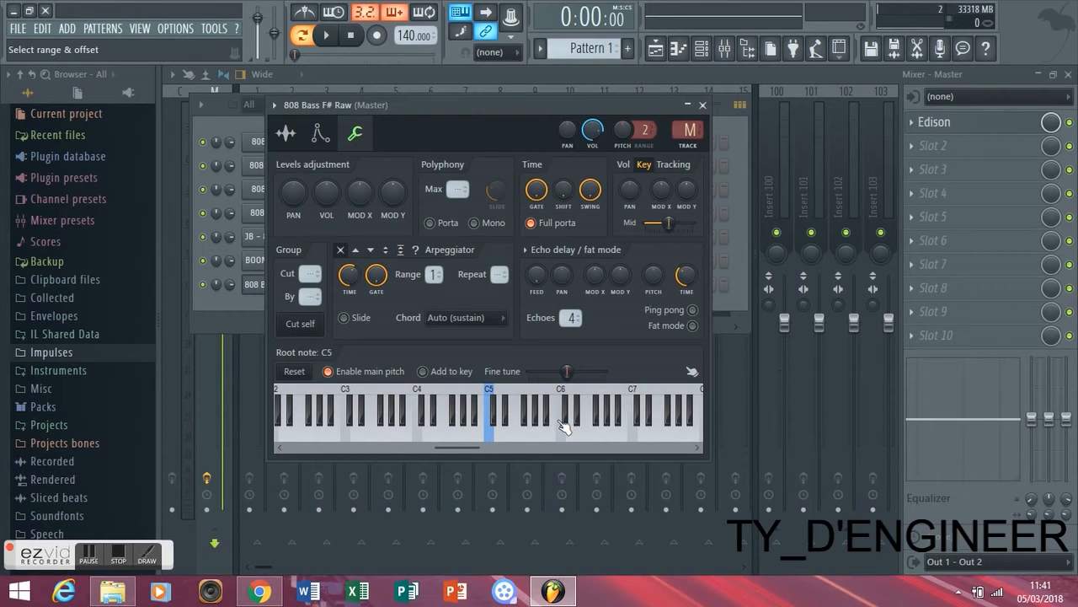
click(935, 122)
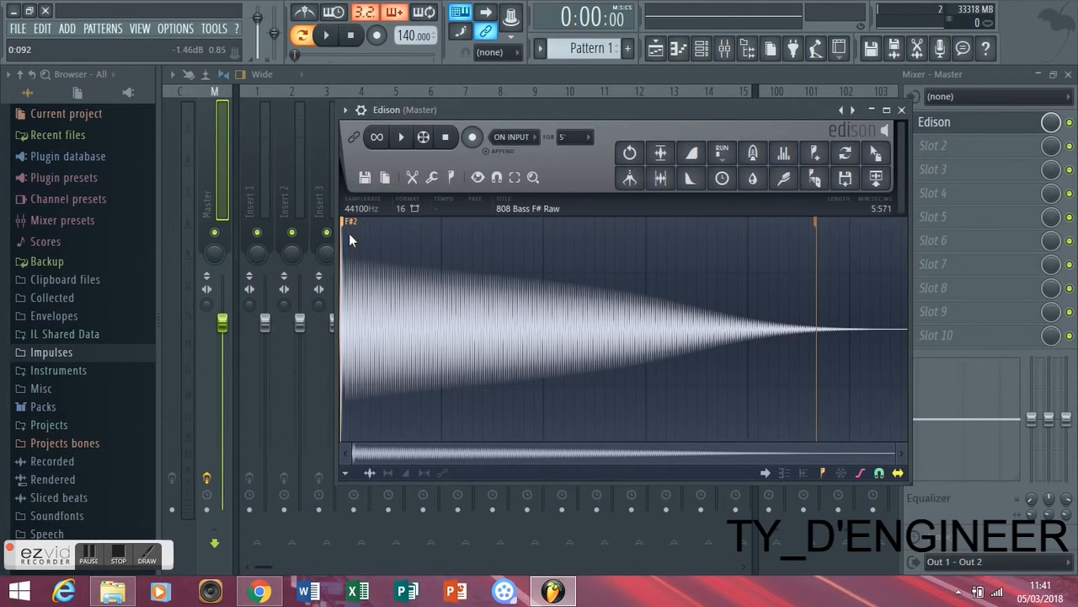
click(901, 110)
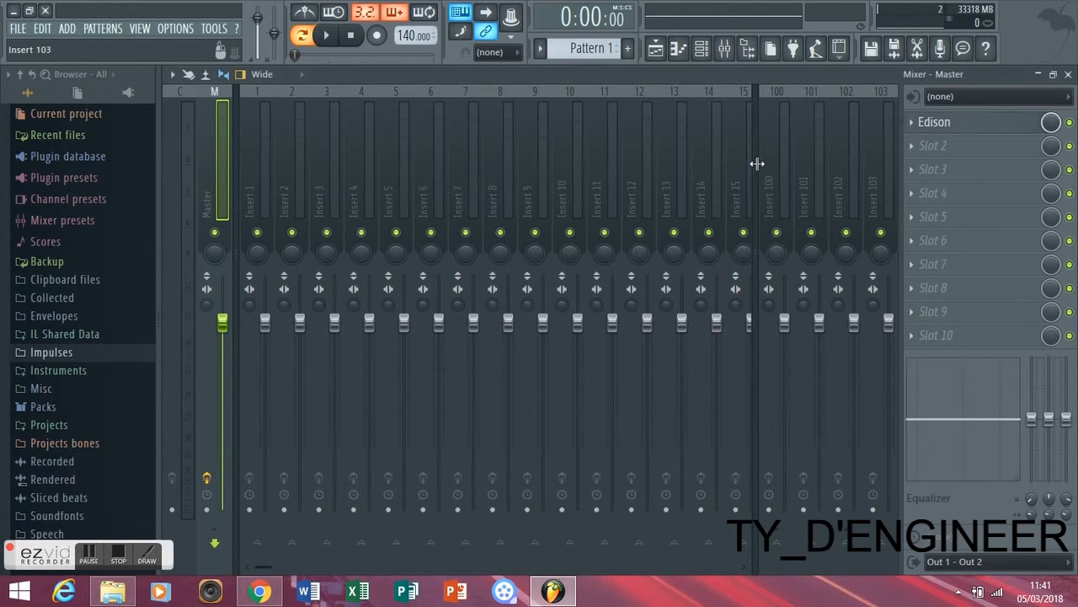
Set the root note of the 808 Bass F# Raw channel to F#5 and close its settings.
click(704, 49)
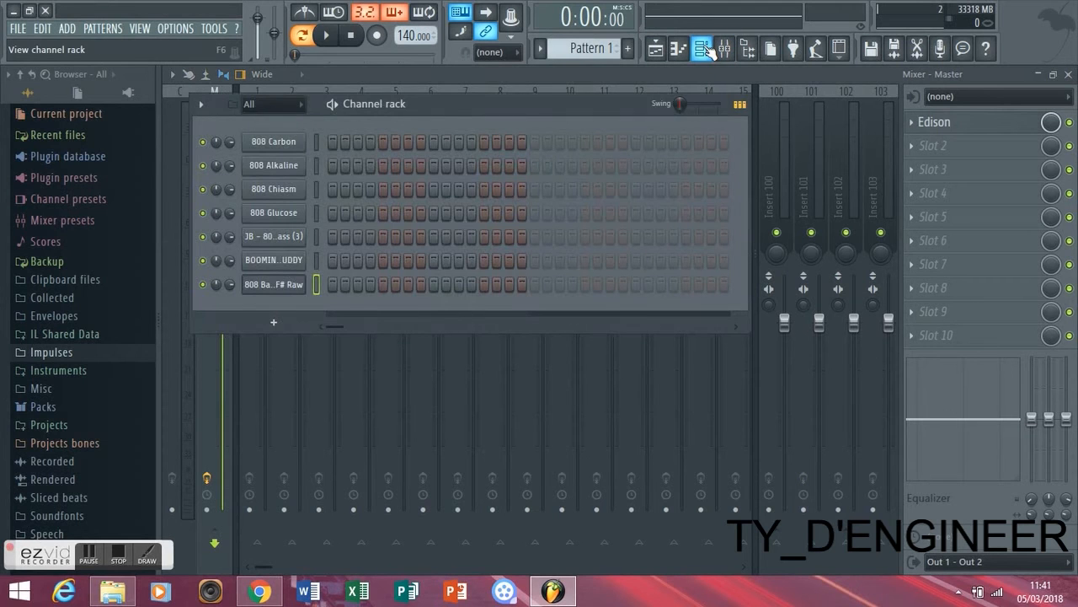
click(307, 285)
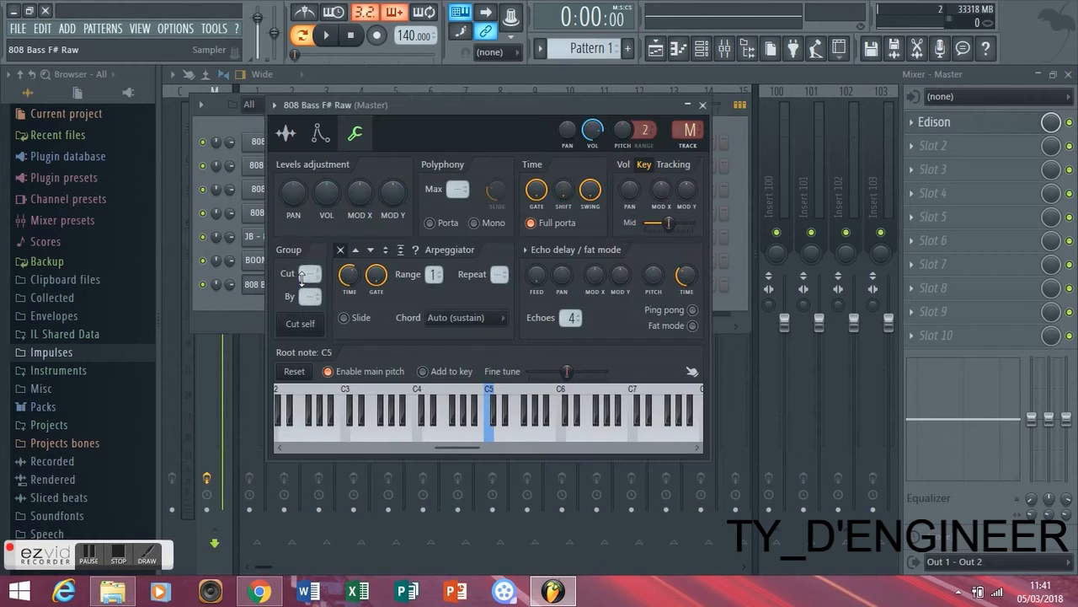
click(525, 413)
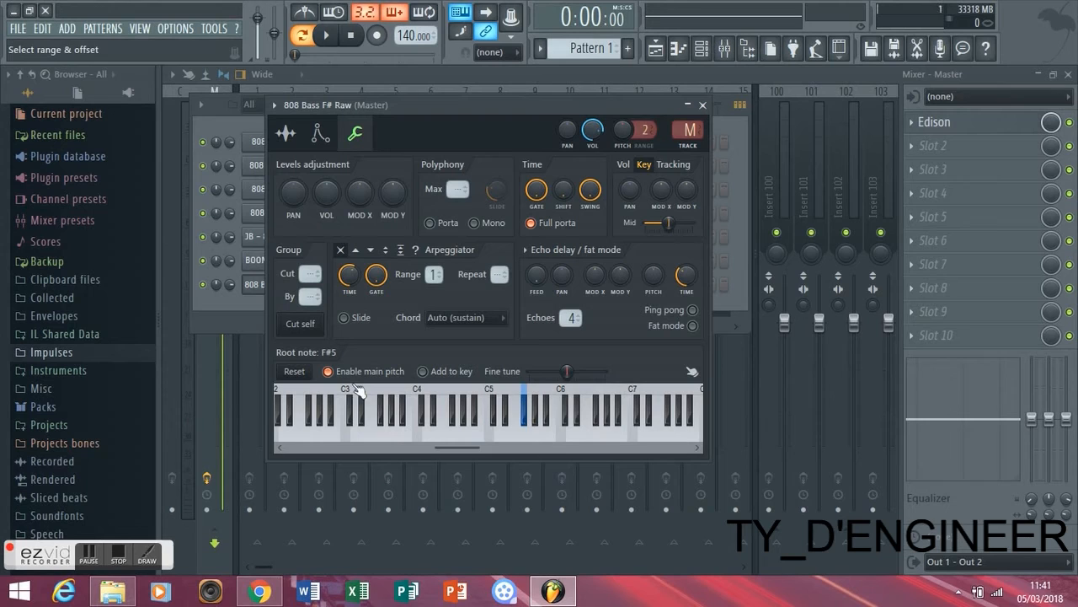
click(489, 421)
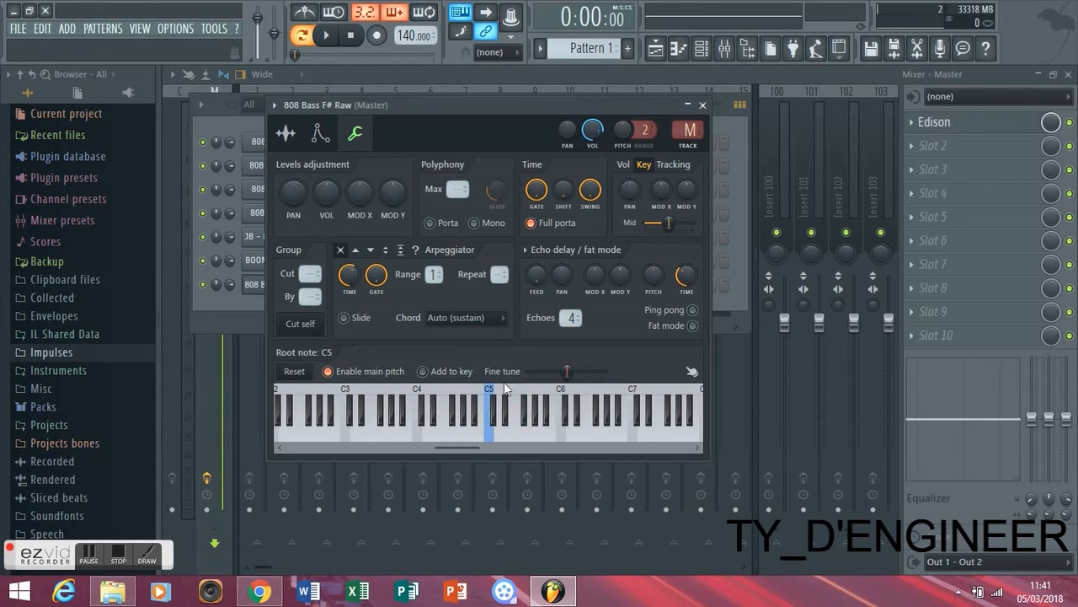
click(526, 413)
click(702, 106)
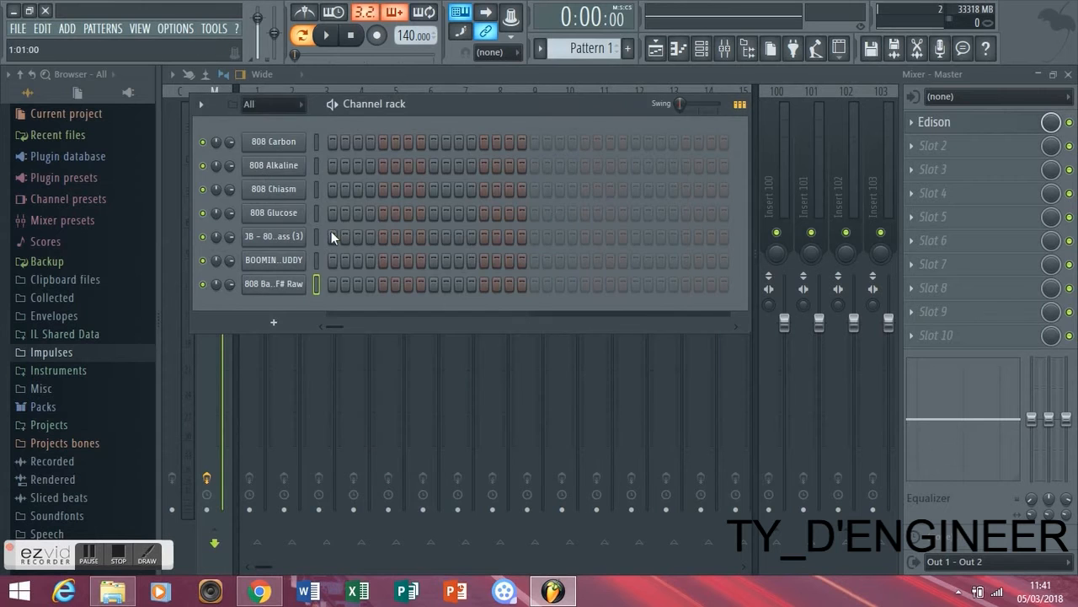
Audition the F4, F#4 and F#5 keys in the 808 Bass F# Raw channel's piano roll.
click(685, 48)
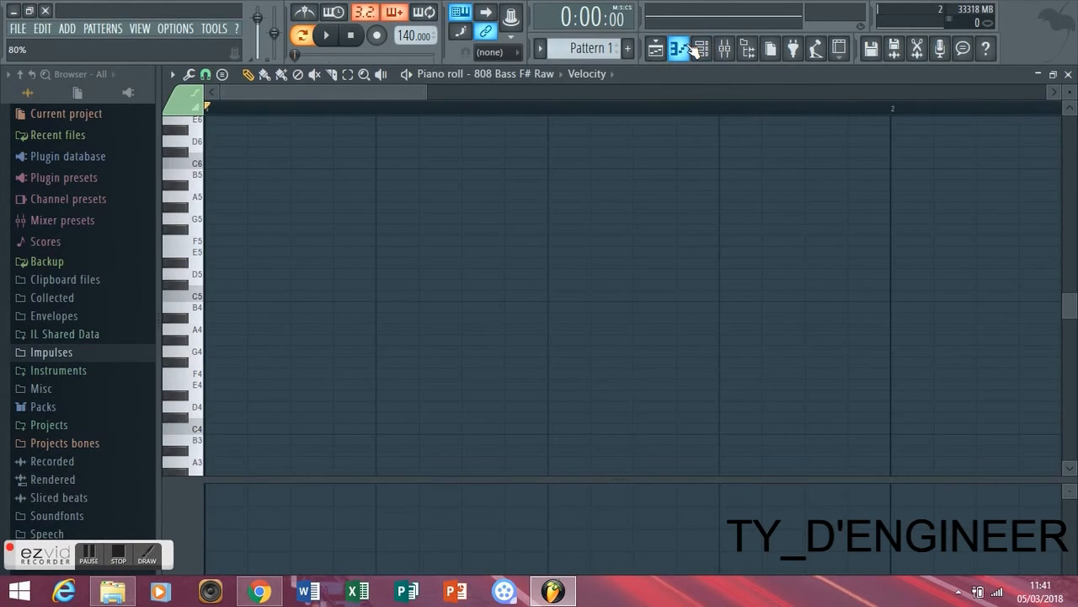
click(200, 381)
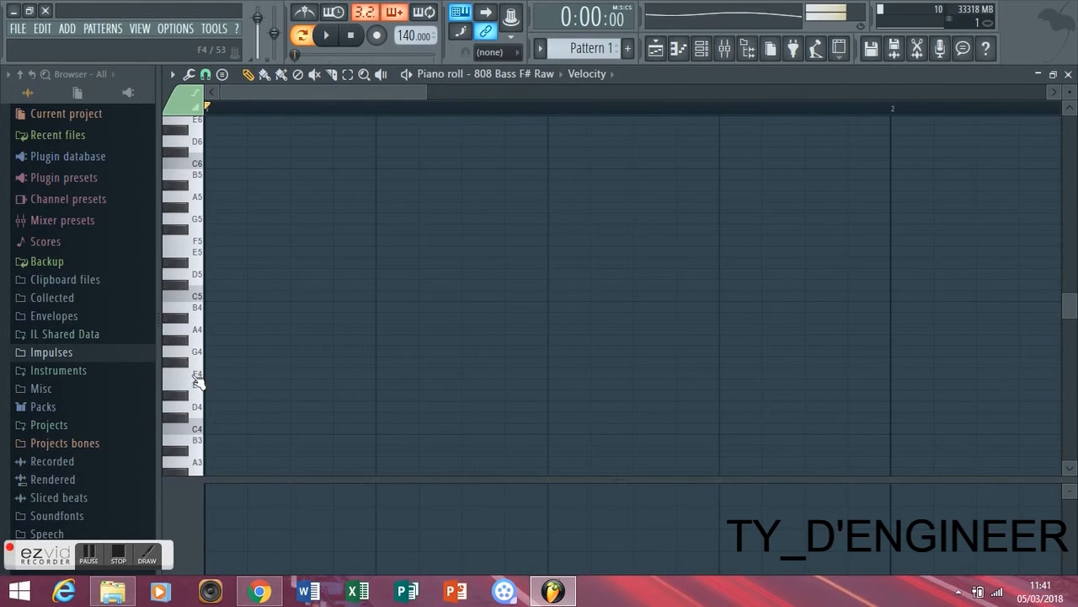
click(187, 372)
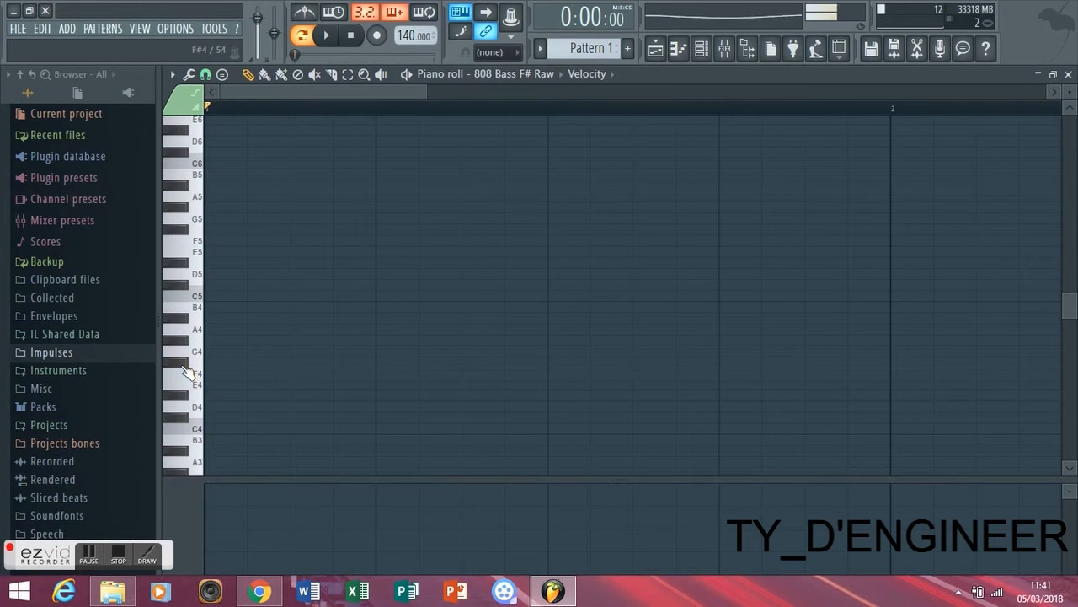
key(space)
key(space)
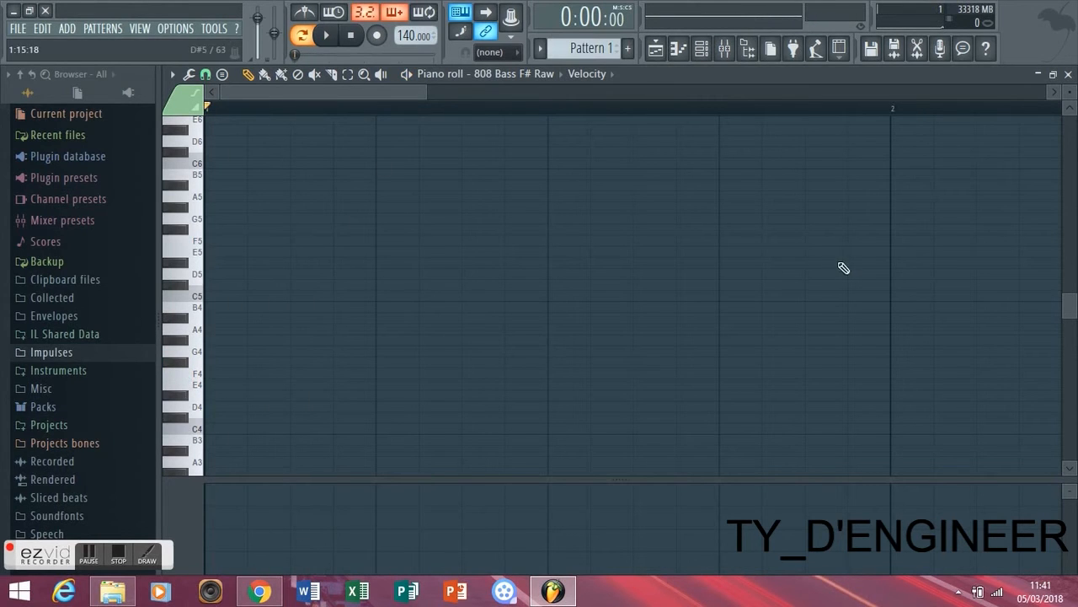
drag(1069, 300, 1068, 276)
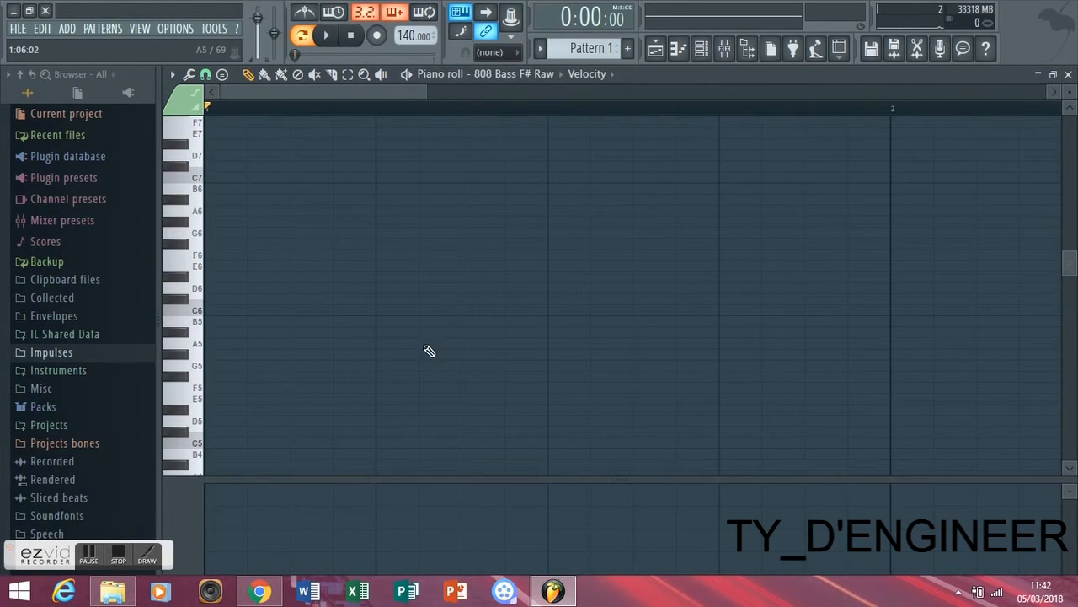
click(190, 385)
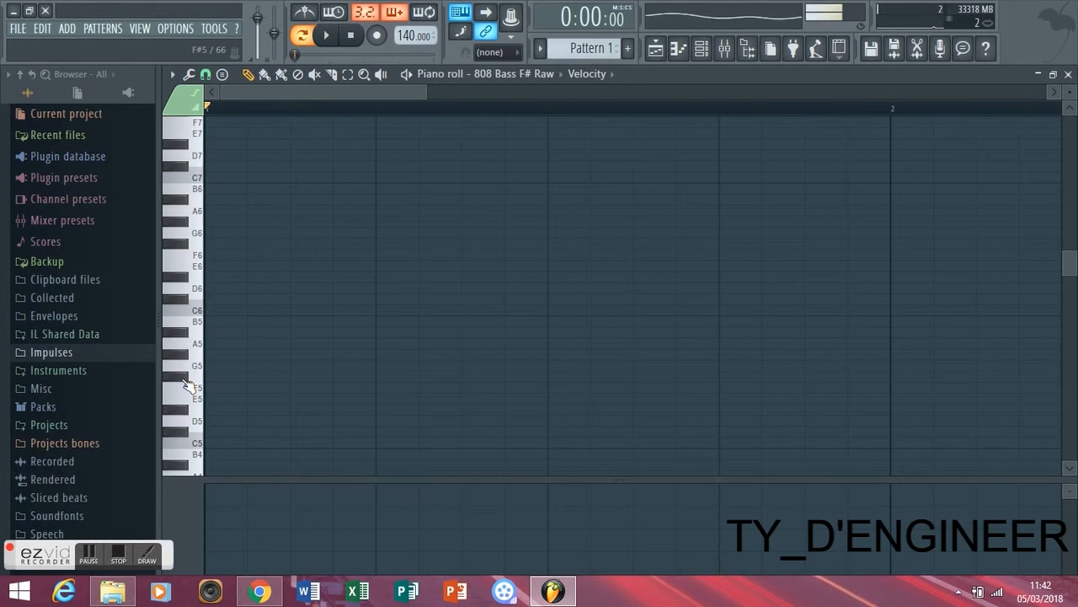
Load the 808 Glucose sample into Edison, detect its pitch regions, and close Edison and the channel settings.
click(701, 48)
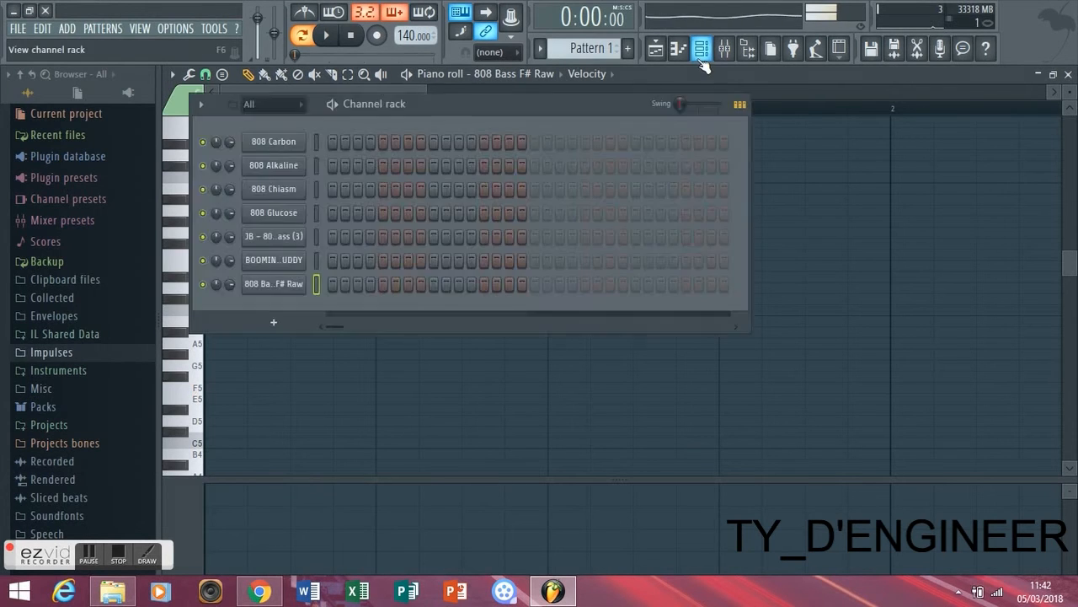
click(310, 209)
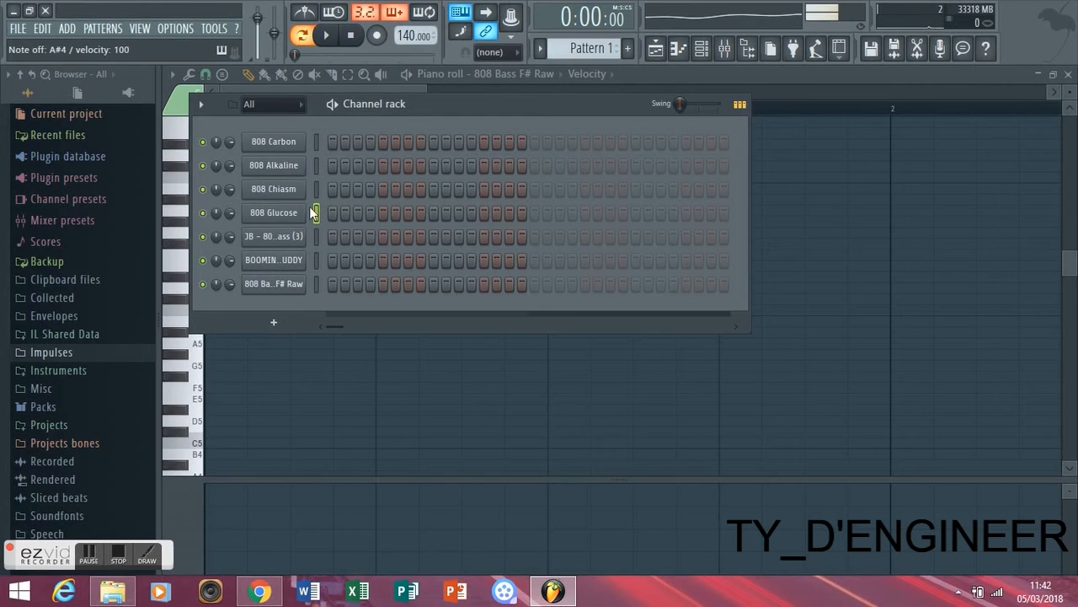
click(296, 214)
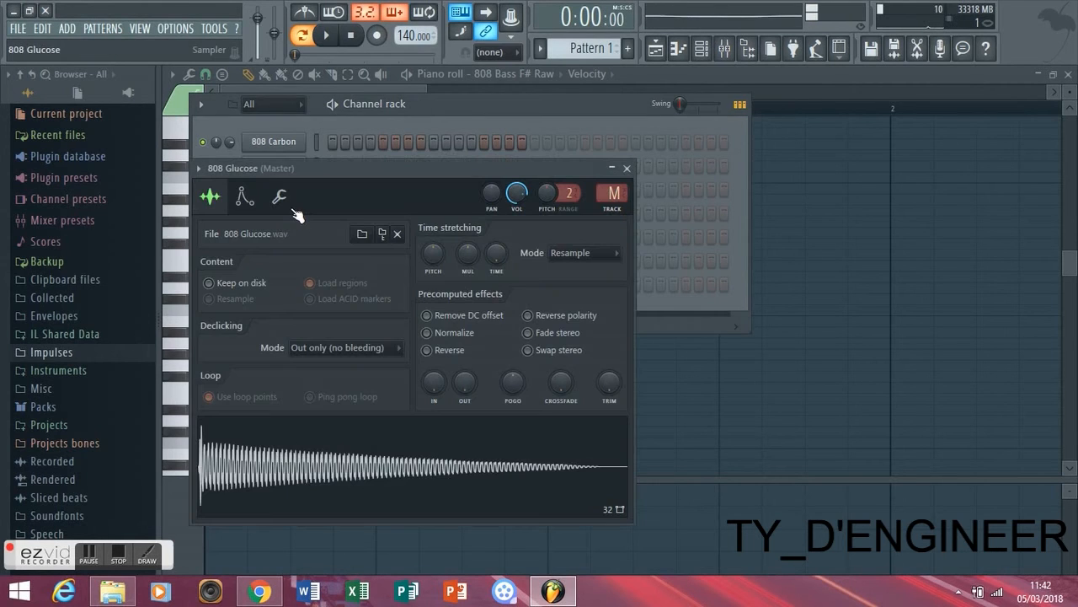
right_click(376, 456)
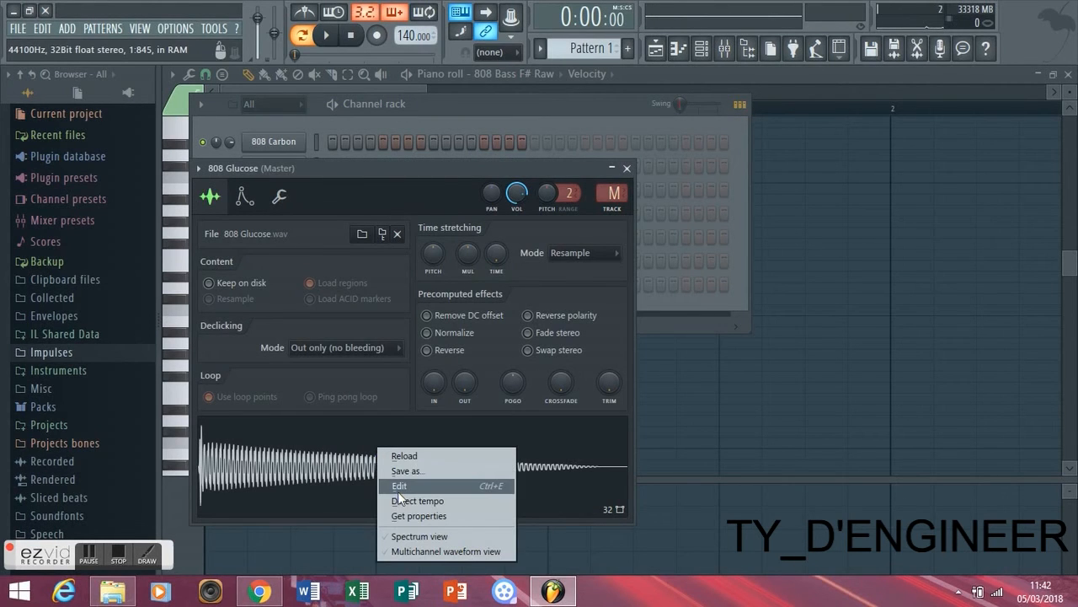
click(398, 486)
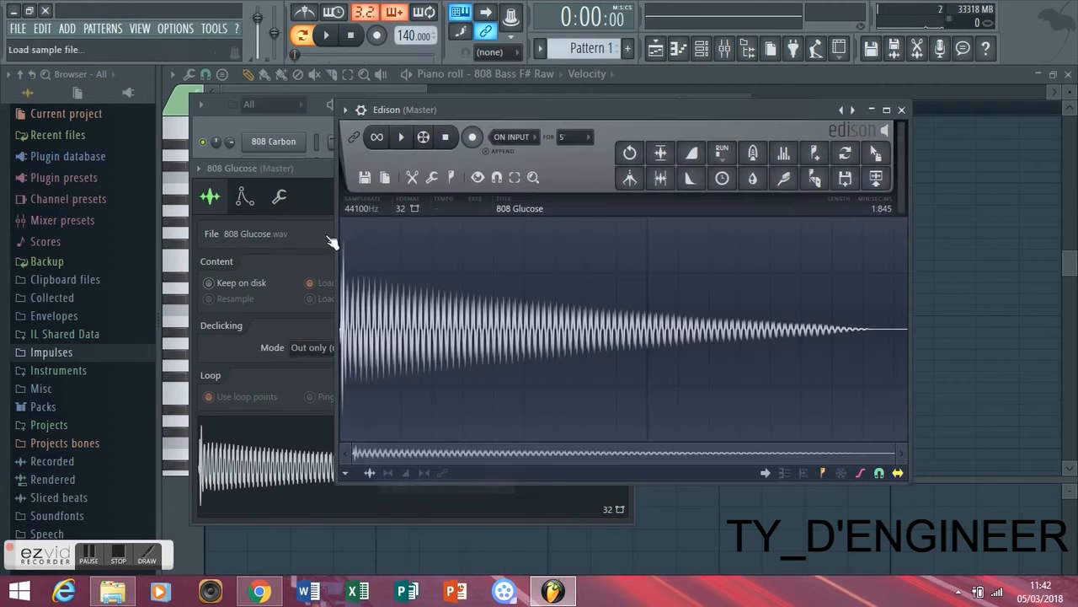
click(452, 178)
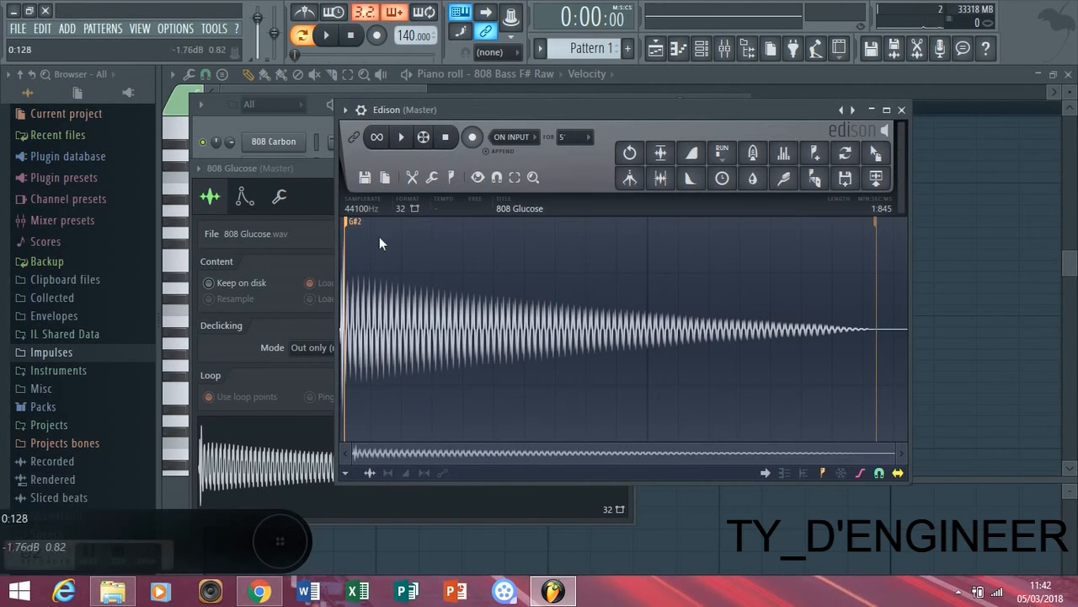
click(901, 110)
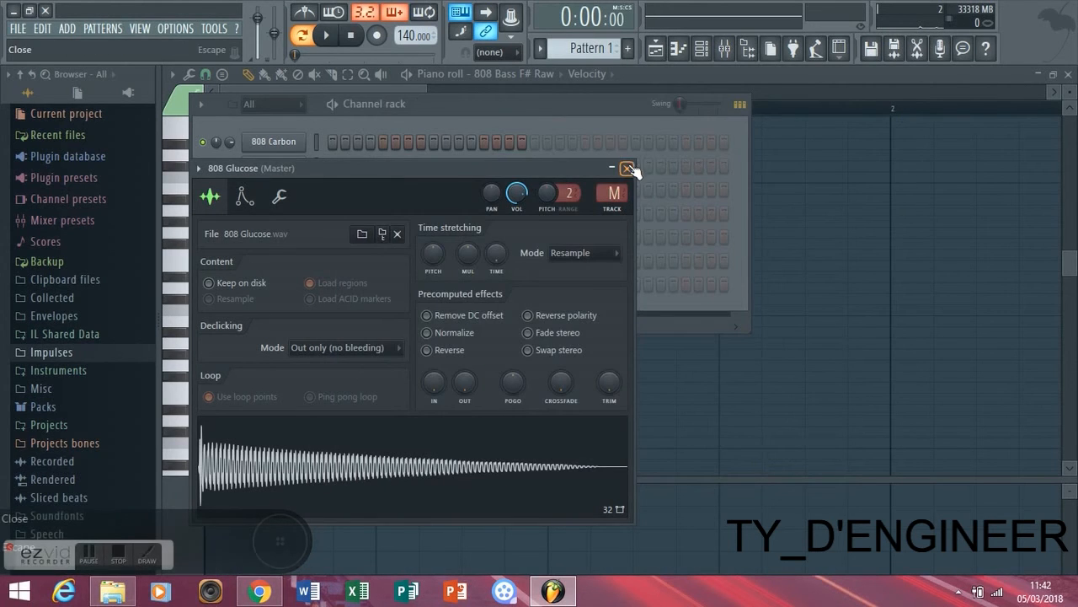
click(627, 168)
Load the 808 Carbon sample into Edison, detect its pitch regions, and close Edison and the channel settings.
click(285, 141)
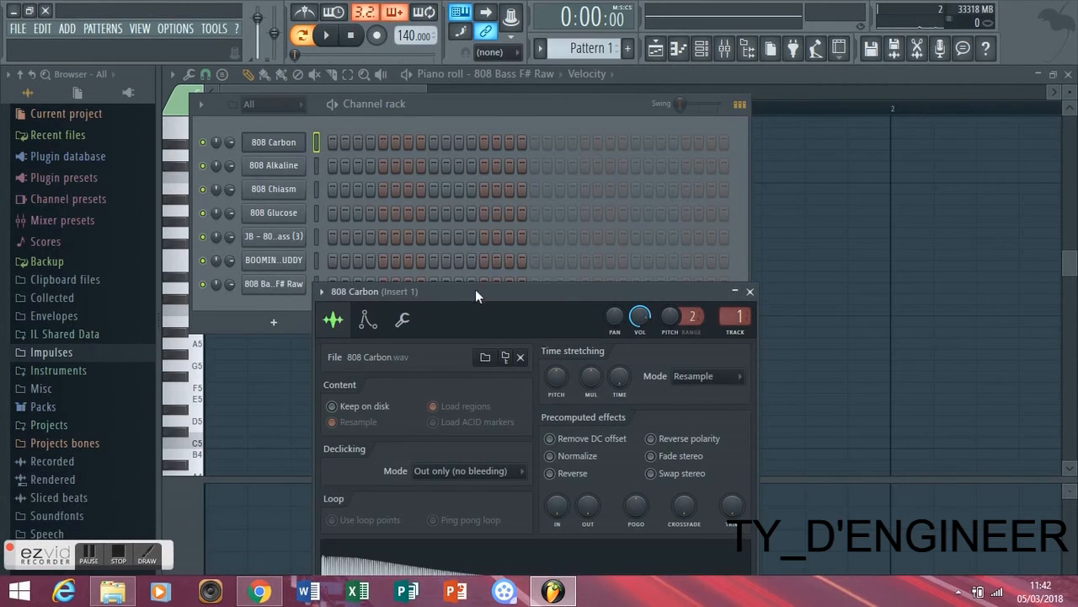
drag(475, 289, 471, 191)
right_click(396, 447)
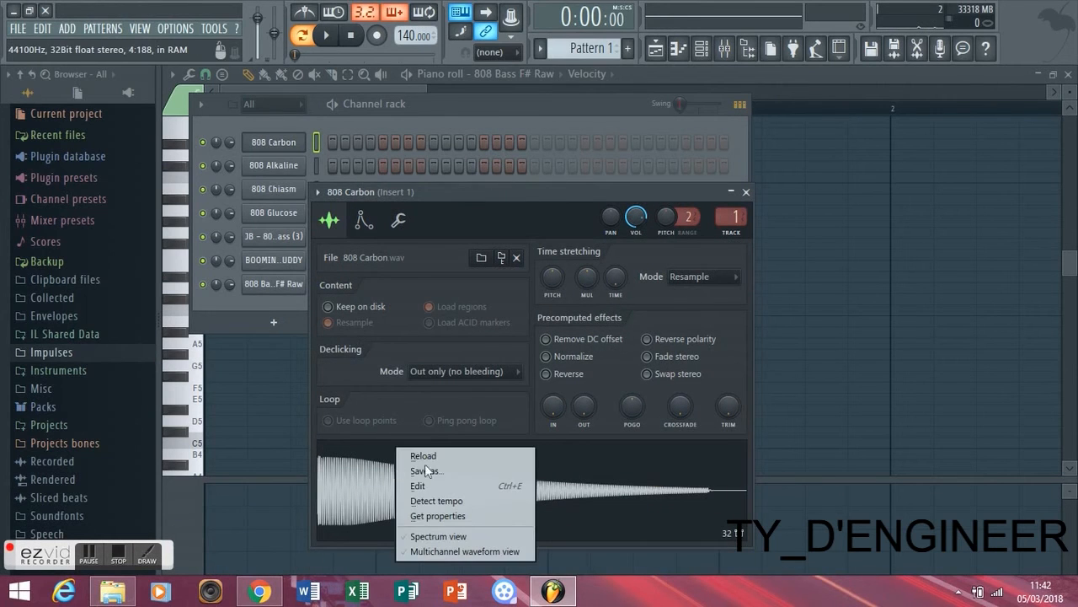
click(473, 486)
click(447, 177)
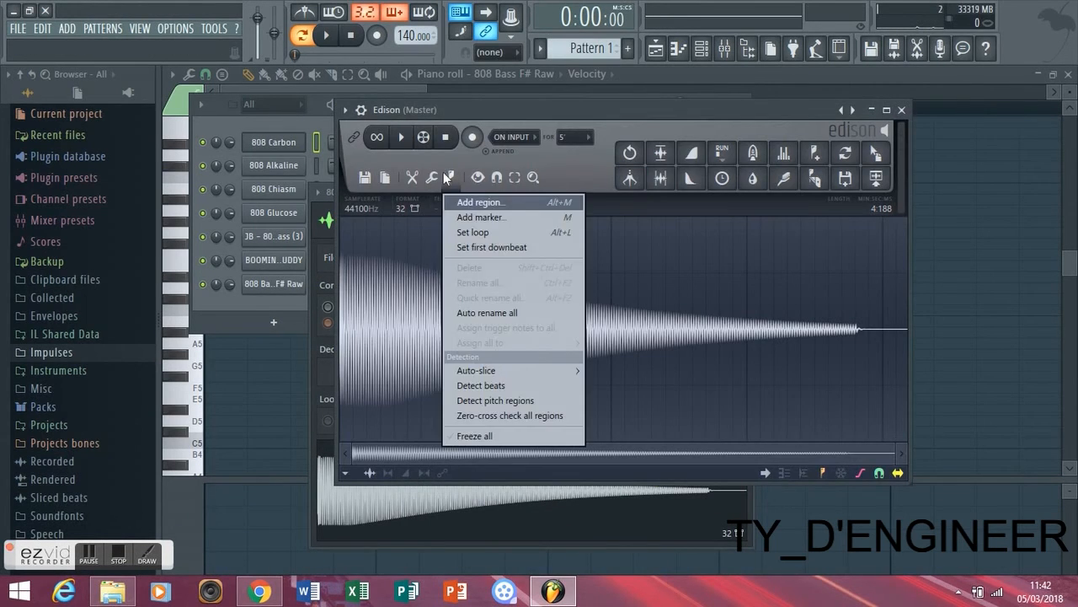
click(481, 401)
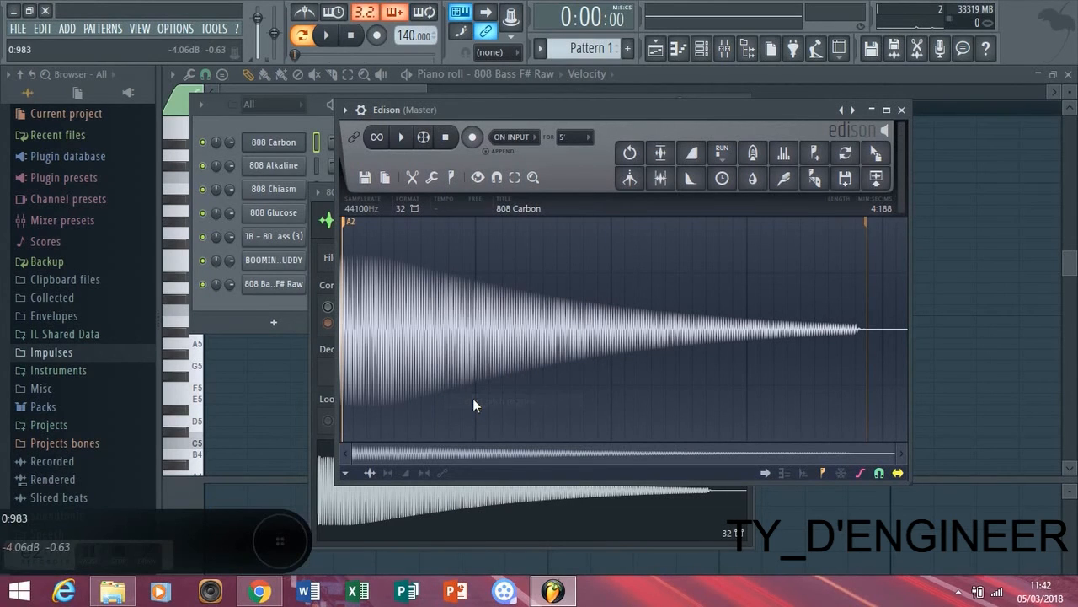
click(902, 111)
click(746, 190)
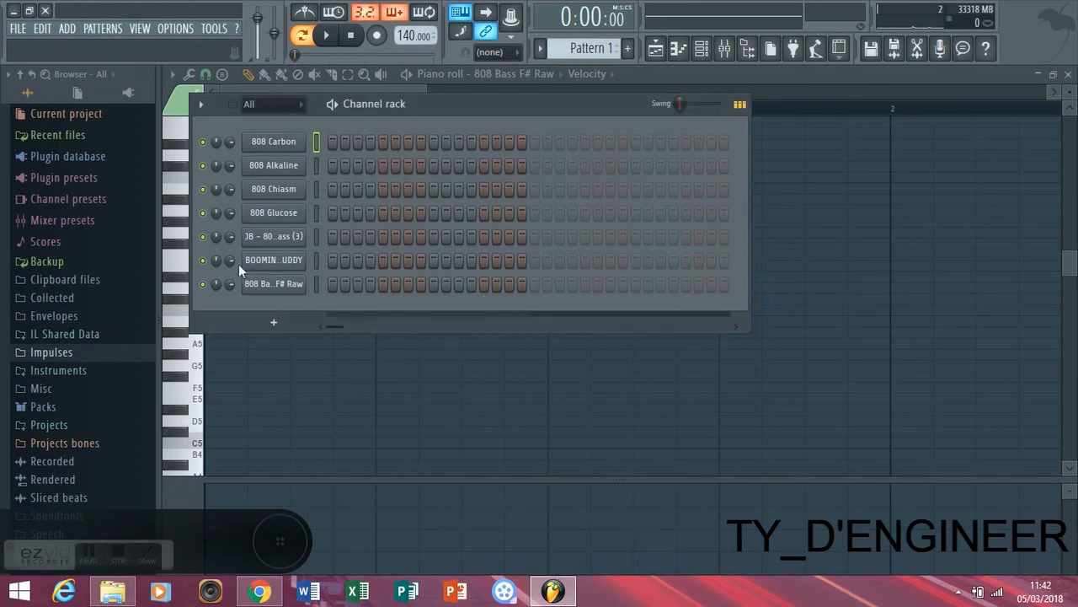
Load the BOOMIN 808 2 MUDDY sample into Edison, detect its pitch regions, and close Edison and the channel settings.
click(262, 258)
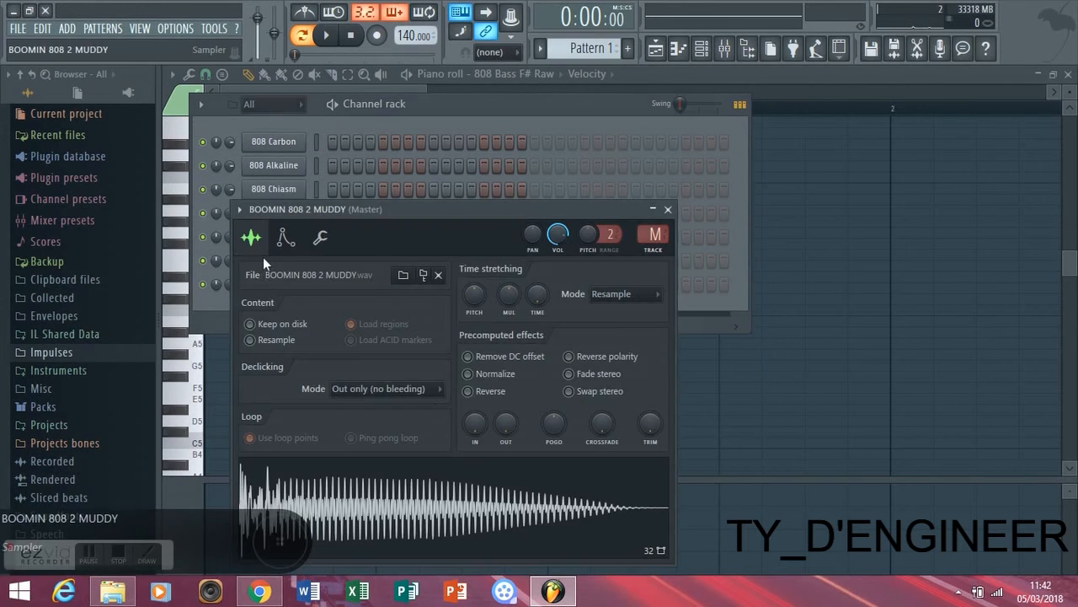
right_click(412, 492)
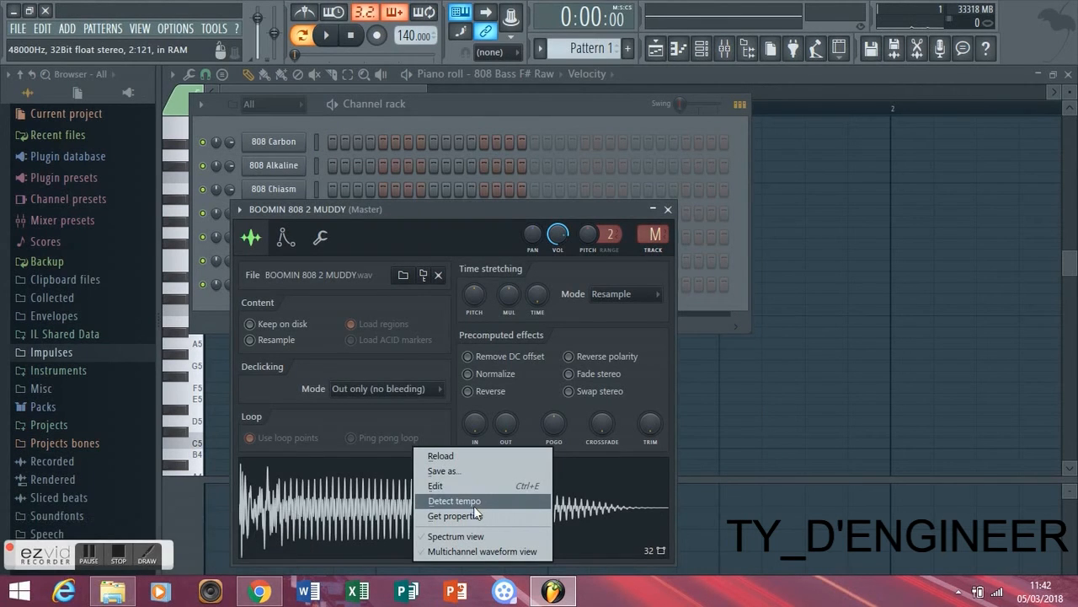
click(449, 485)
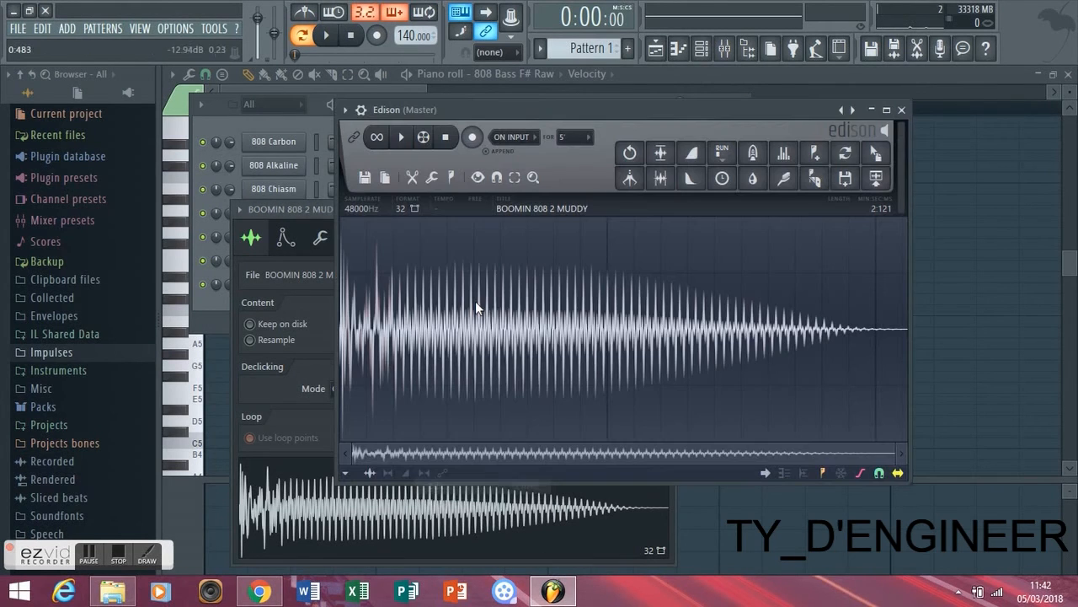
click(478, 177)
click(450, 177)
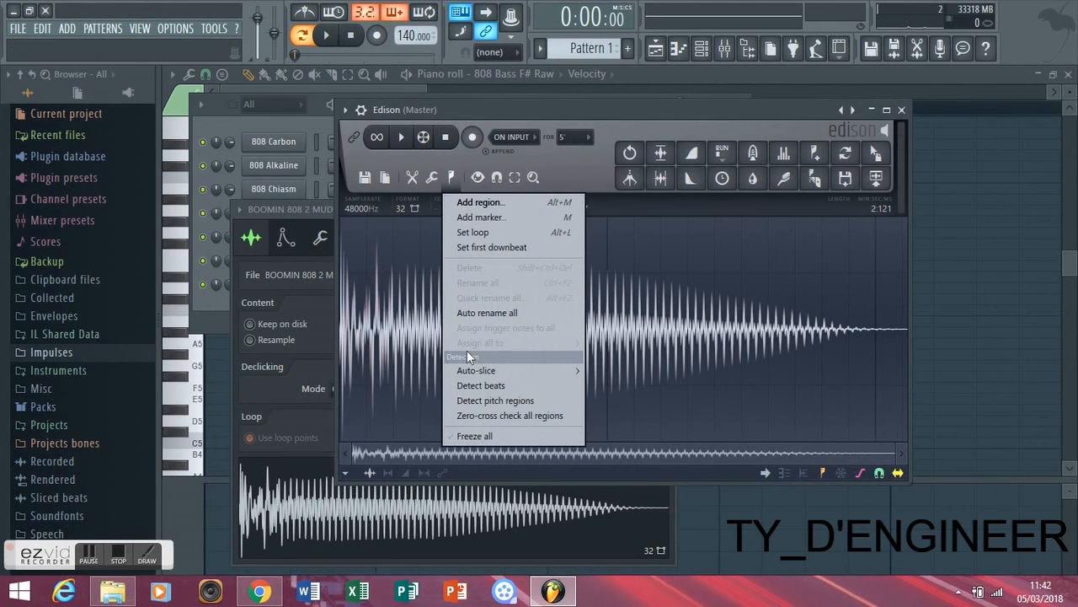
click(503, 401)
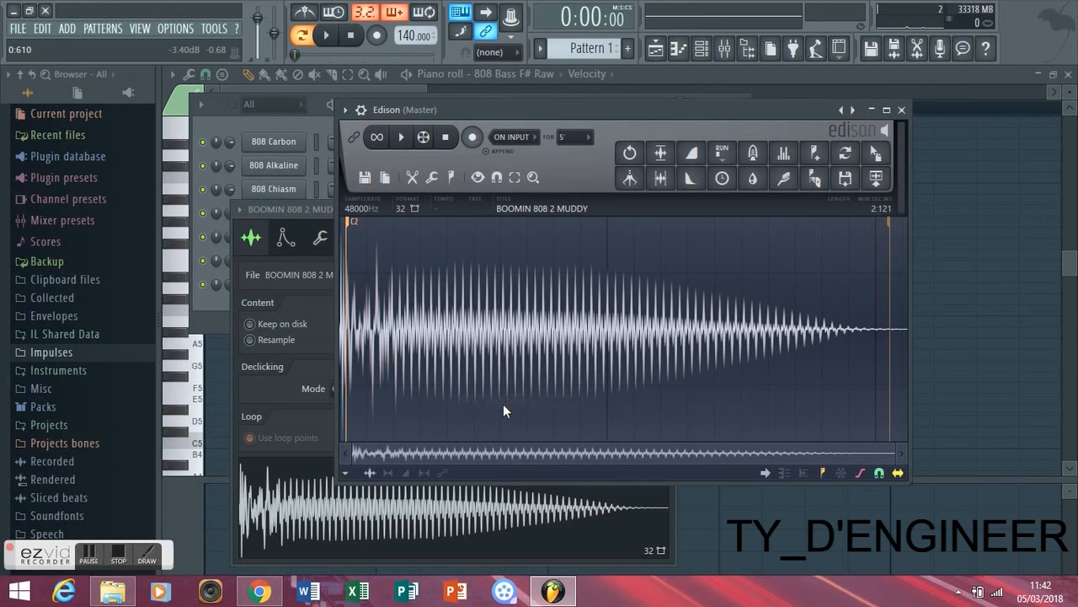
click(902, 109)
click(668, 210)
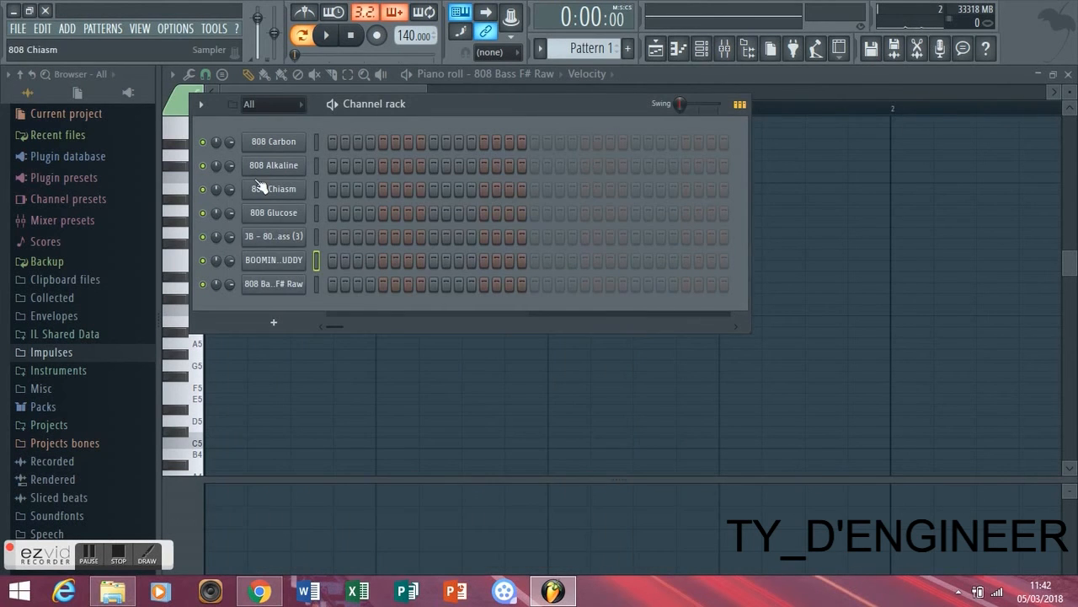
View the sampler settings of the 808 Glucose and JB - 808 Drum Bass (3) channels.
click(268, 214)
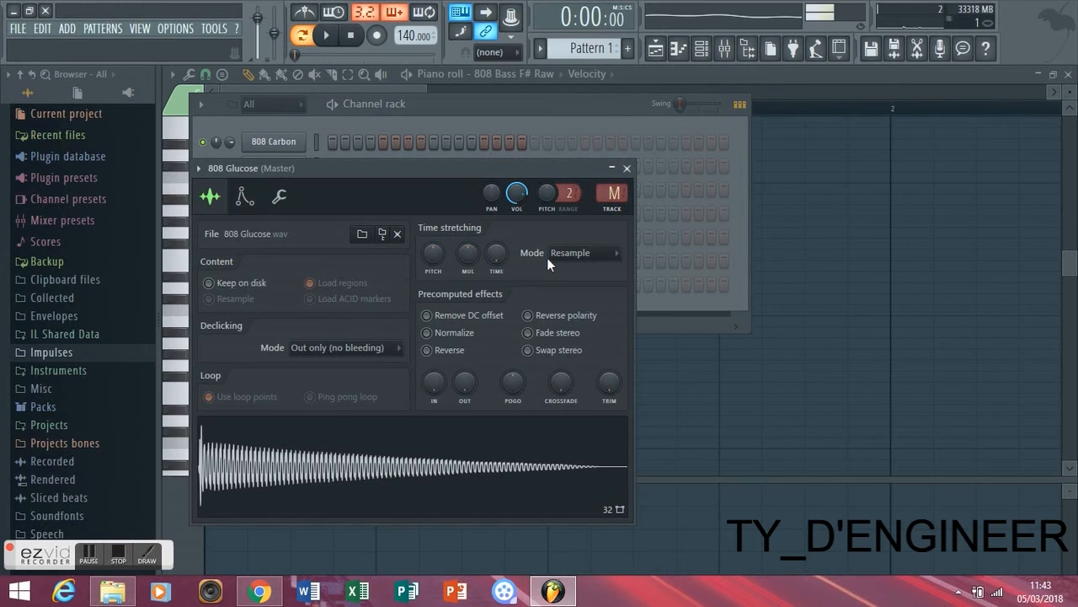
click(627, 168)
click(271, 236)
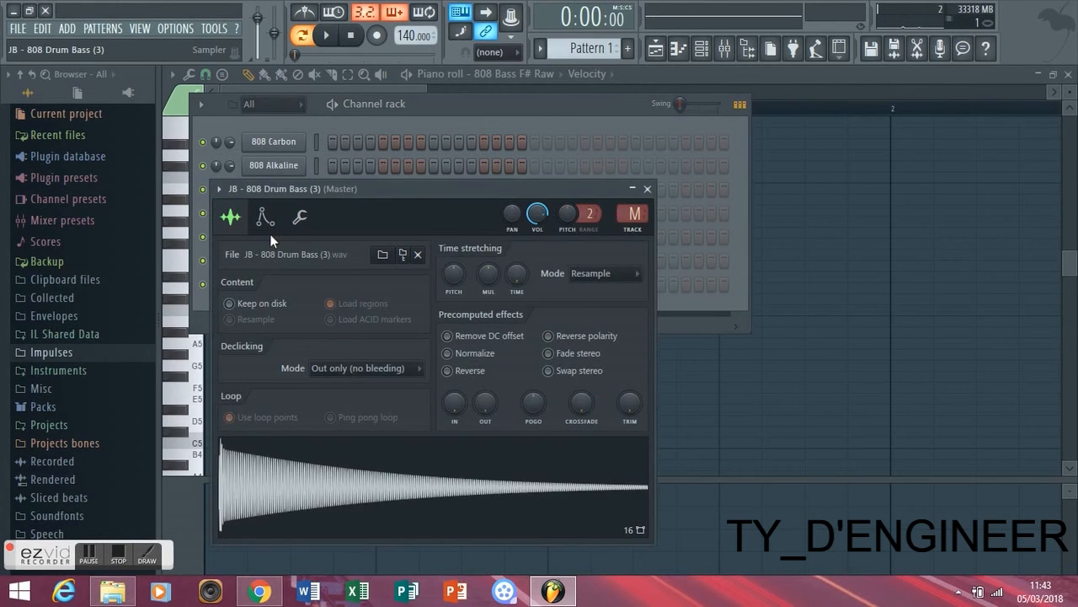
Load the 808 Alkaline sample into Edison and detect its pitch regions.
click(271, 165)
drag(396, 290, 365, 123)
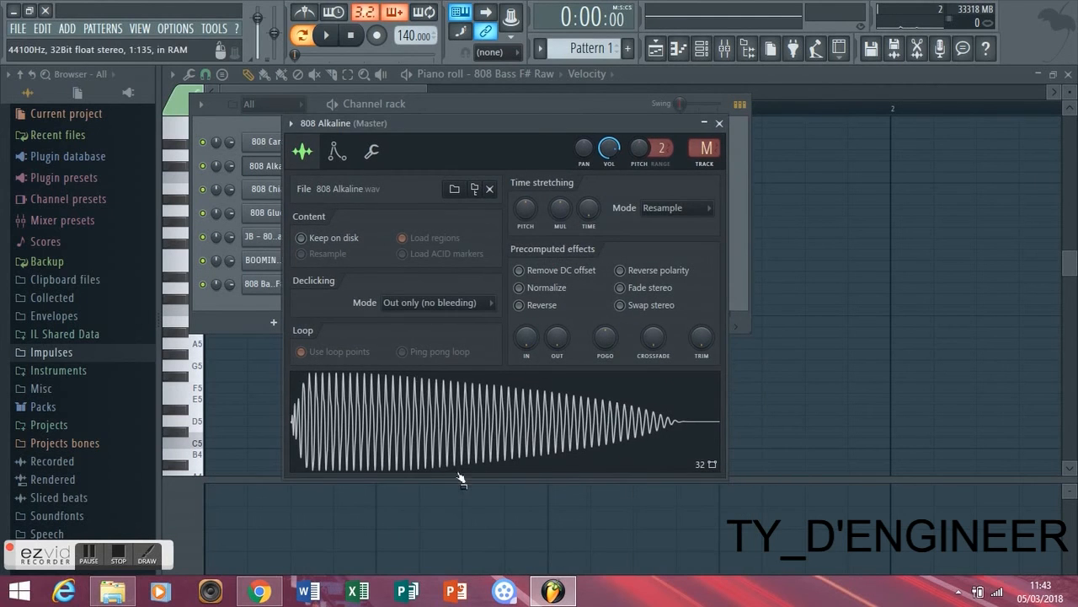
right_click(476, 406)
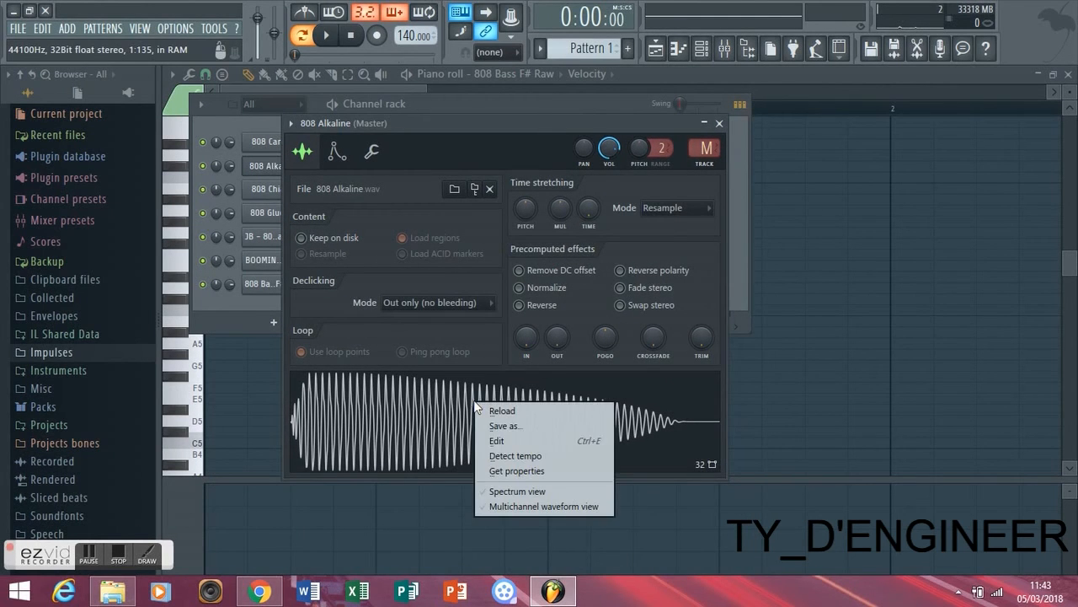
click(502, 437)
click(449, 179)
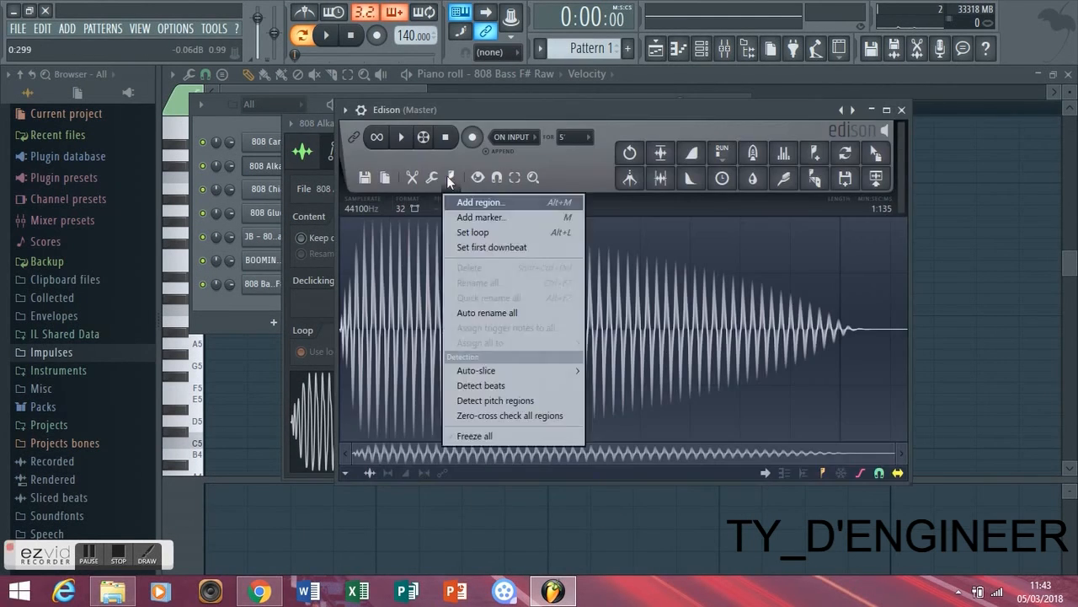
click(468, 400)
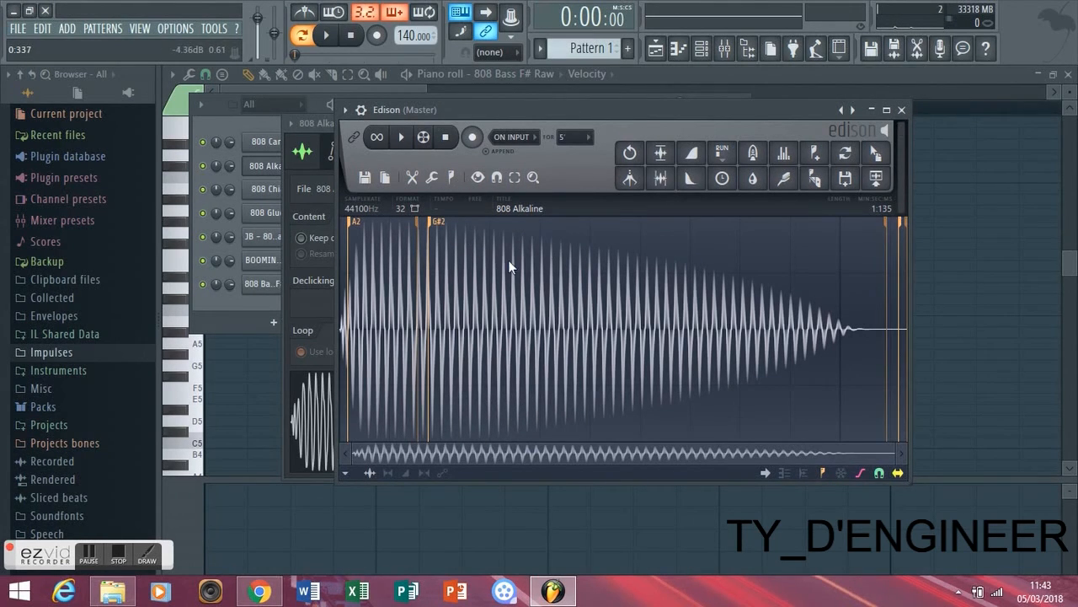
Examine the short opening pitch region and the longer main pitch region of the 808 Alkaline waveform.
drag(900, 455, 641, 414)
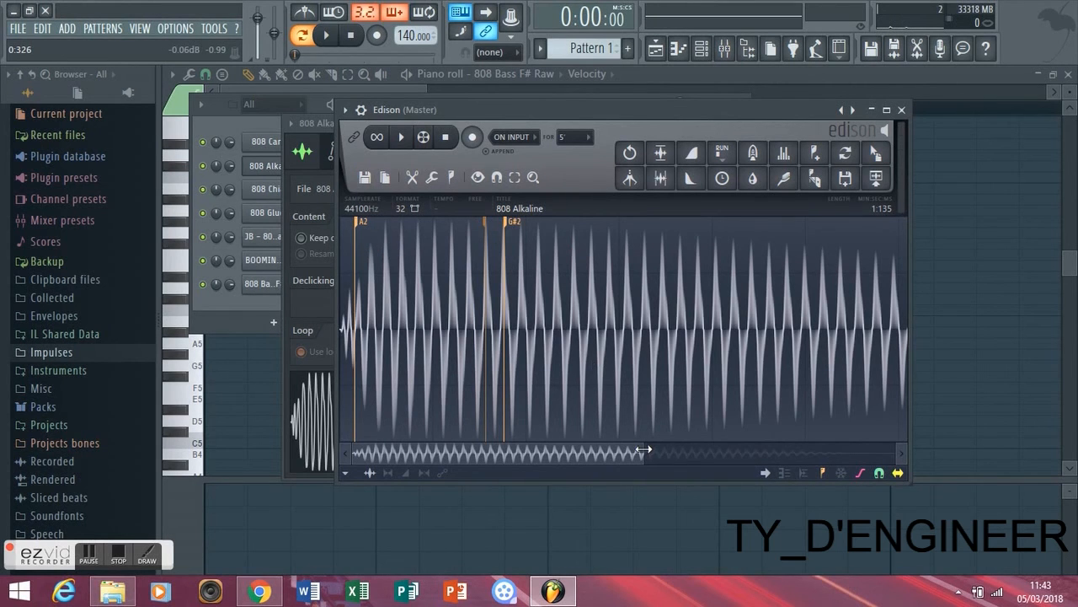
drag(649, 449, 865, 433)
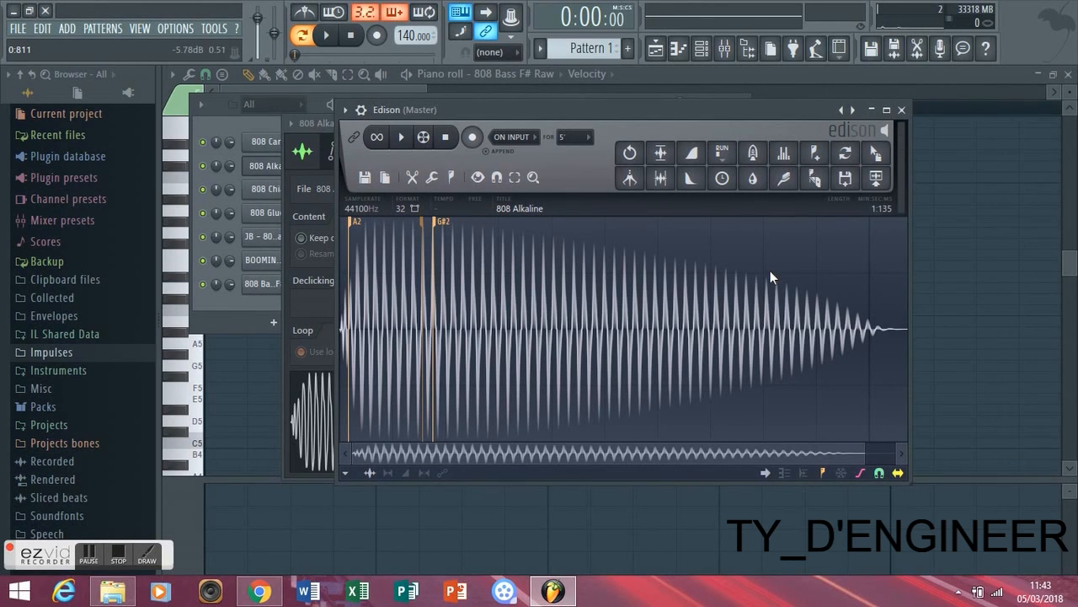
click(440, 233)
click(440, 232)
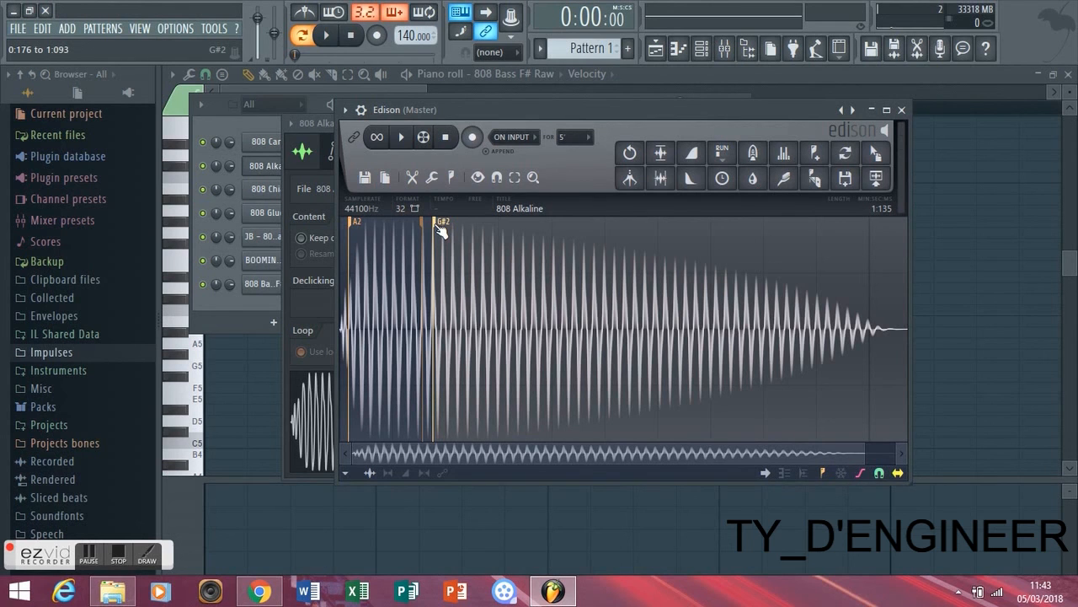
click(441, 231)
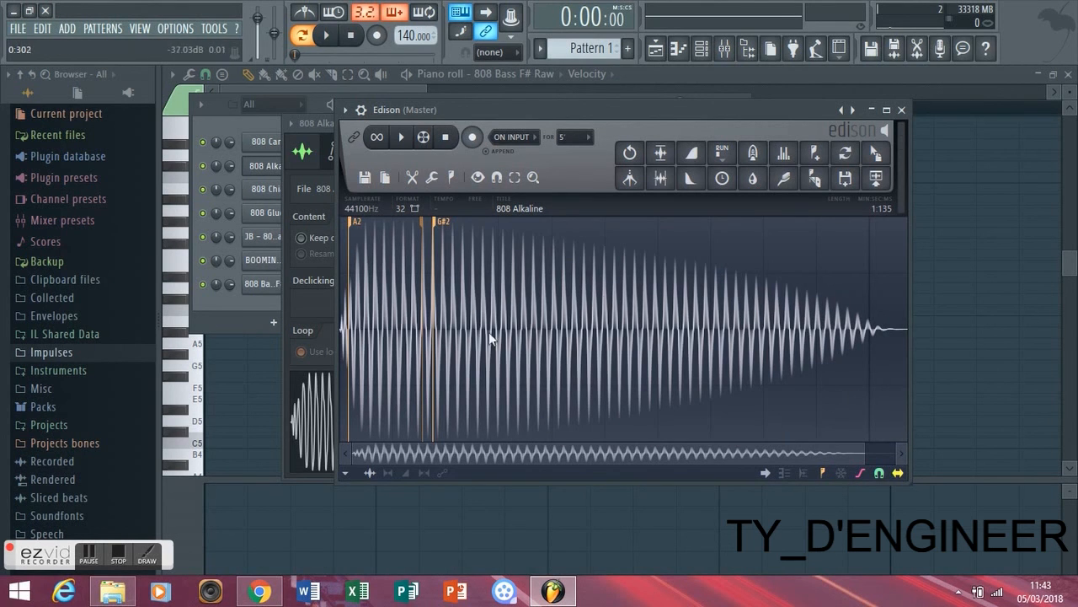
click(440, 227)
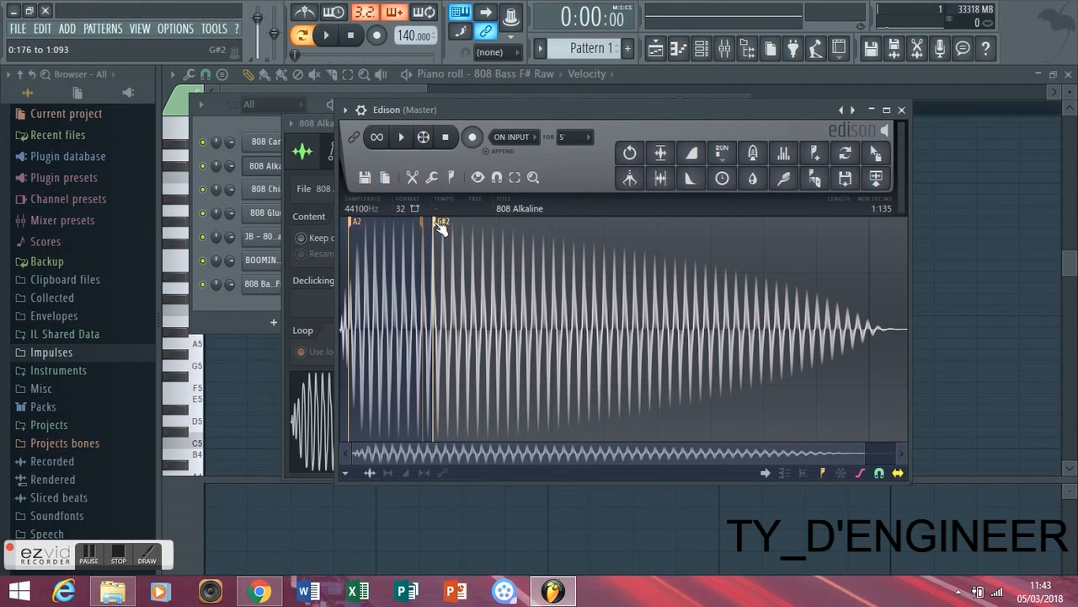
click(351, 226)
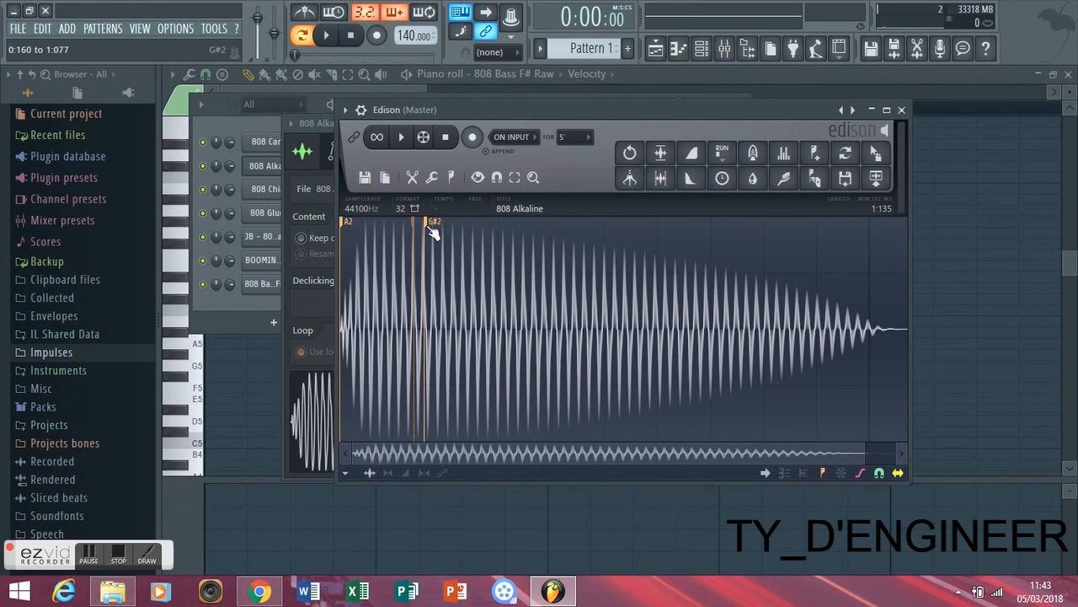